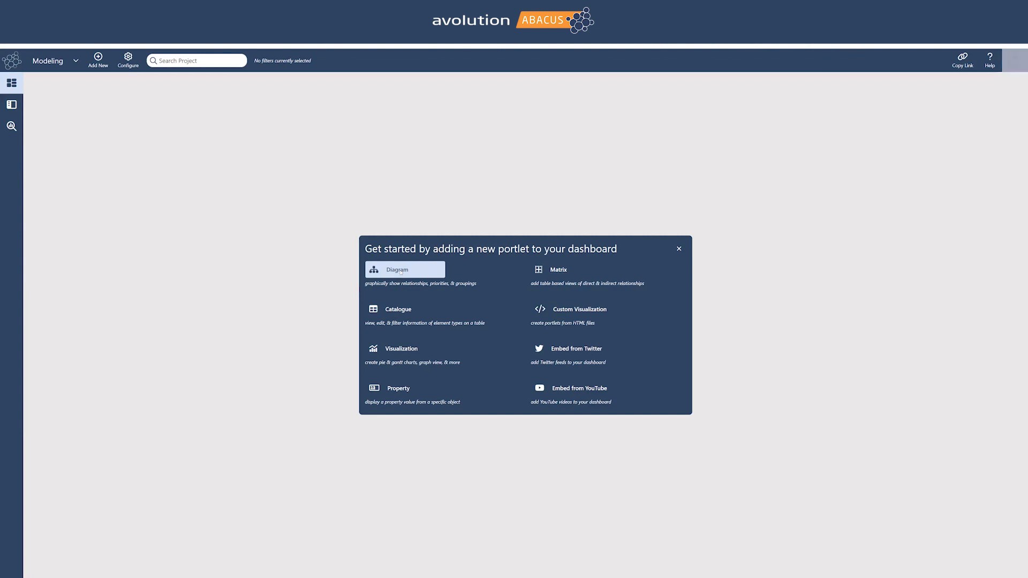
# Start a new diagram portlet in the Production (As Is) architecture, choosing to create a new diagram.
pyautogui.click(401, 273)
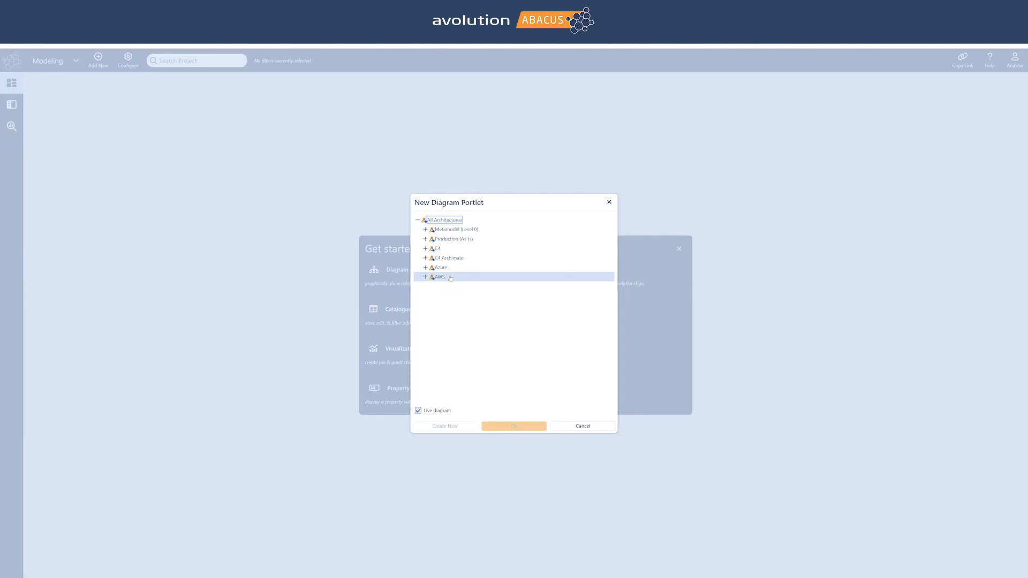
pyautogui.click(449, 241)
pyautogui.click(444, 426)
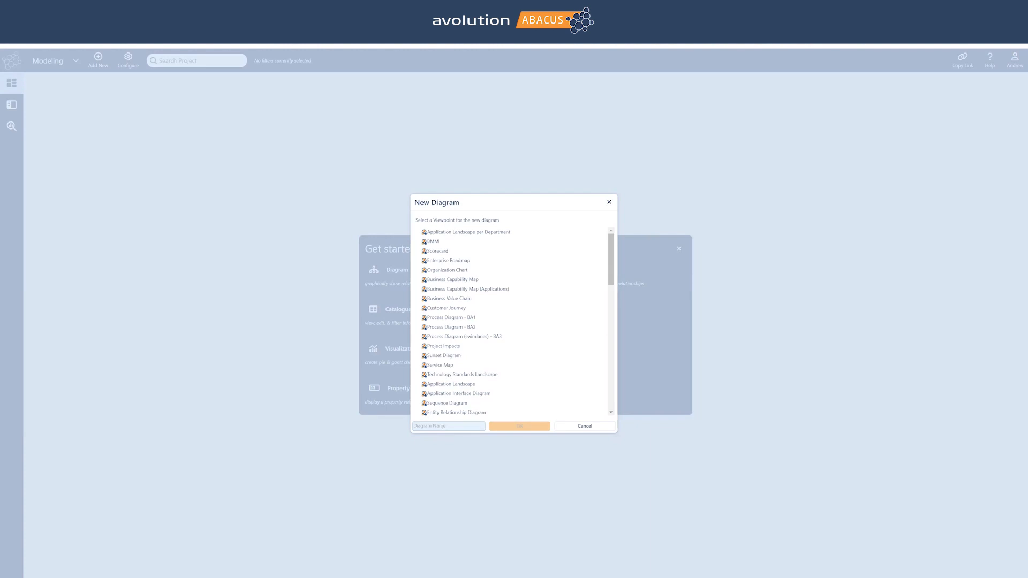
# Create the diagram from the Process Diagram (swimlanes) - BA3 viewpoint with the name New Process View.
pyautogui.click(452, 412)
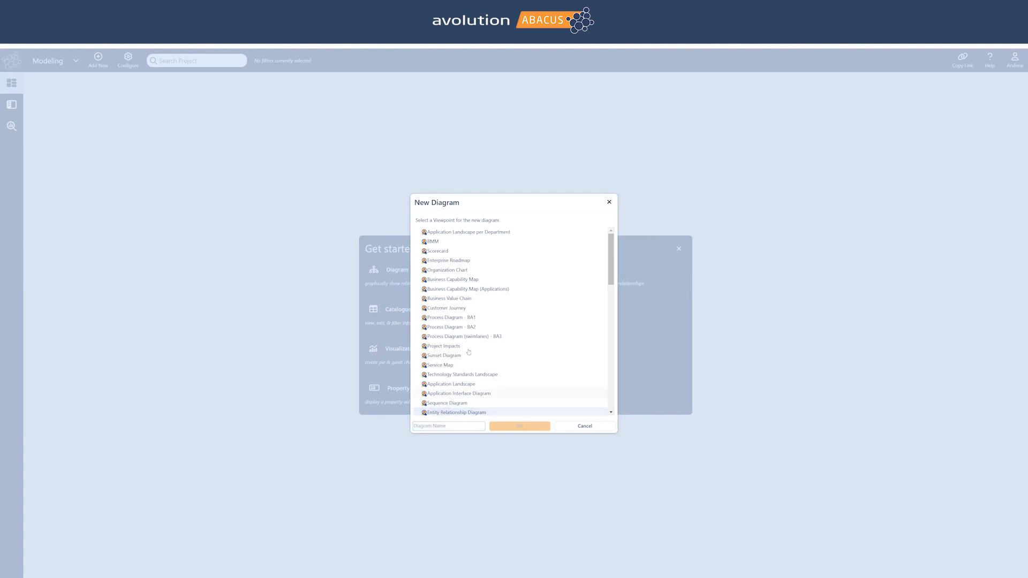
pyautogui.click(490, 261)
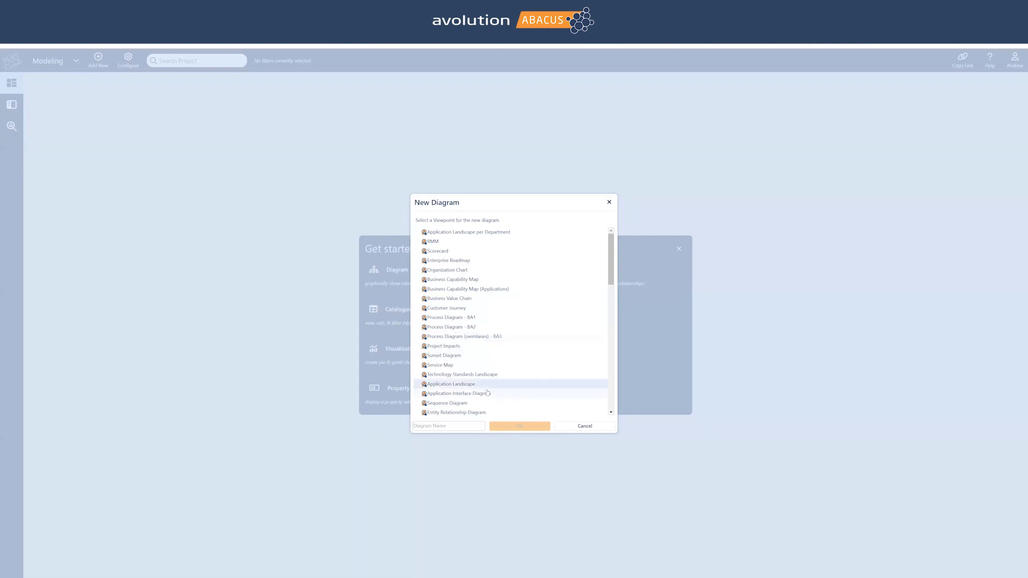
pyautogui.click(488, 393)
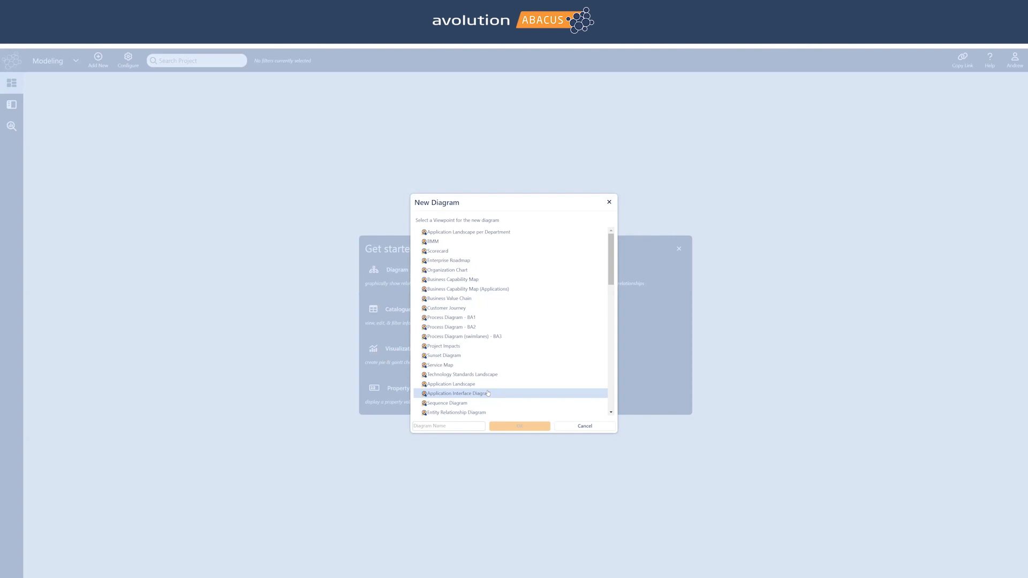
pyautogui.click(493, 357)
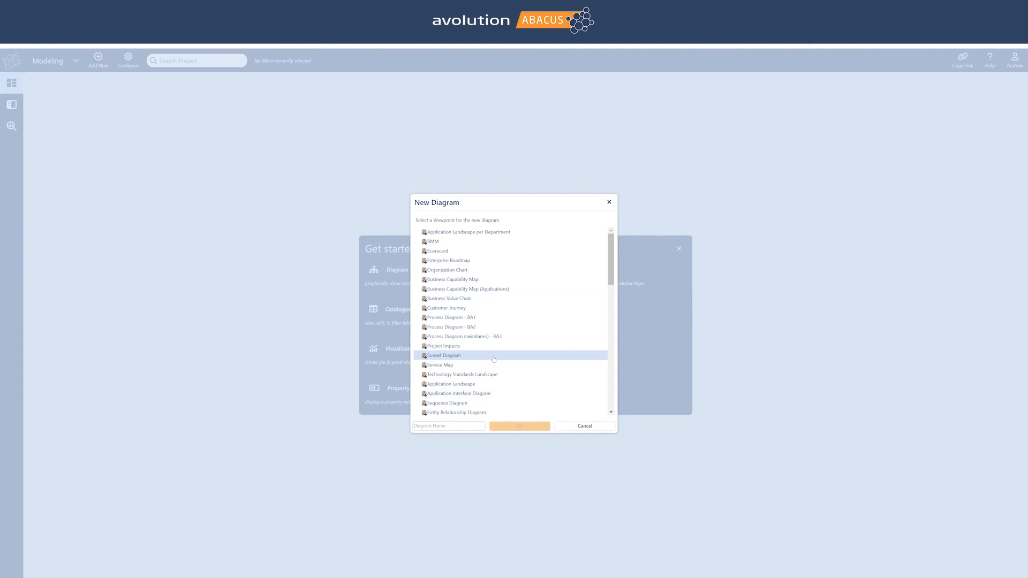
pyautogui.click(500, 338)
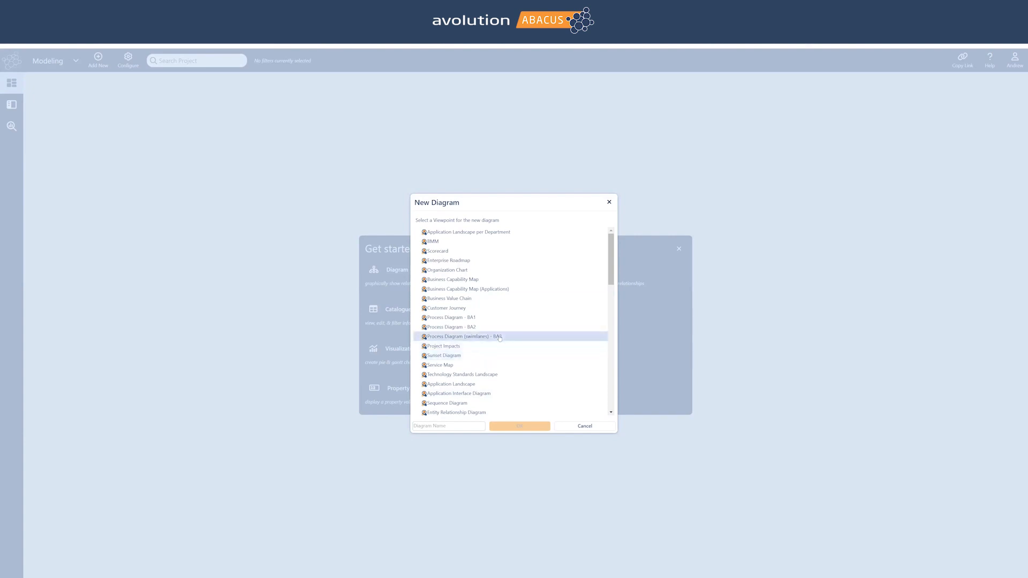
pyautogui.click(500, 338)
pyautogui.click(455, 426)
pyautogui.write('New Process')
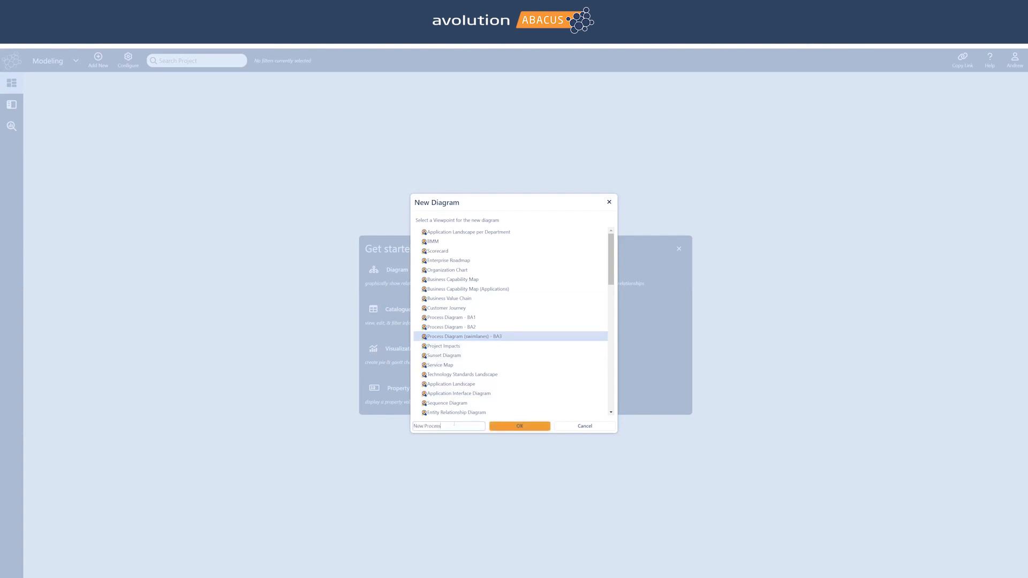
pyautogui.write(' View')
pyautogui.click(504, 427)
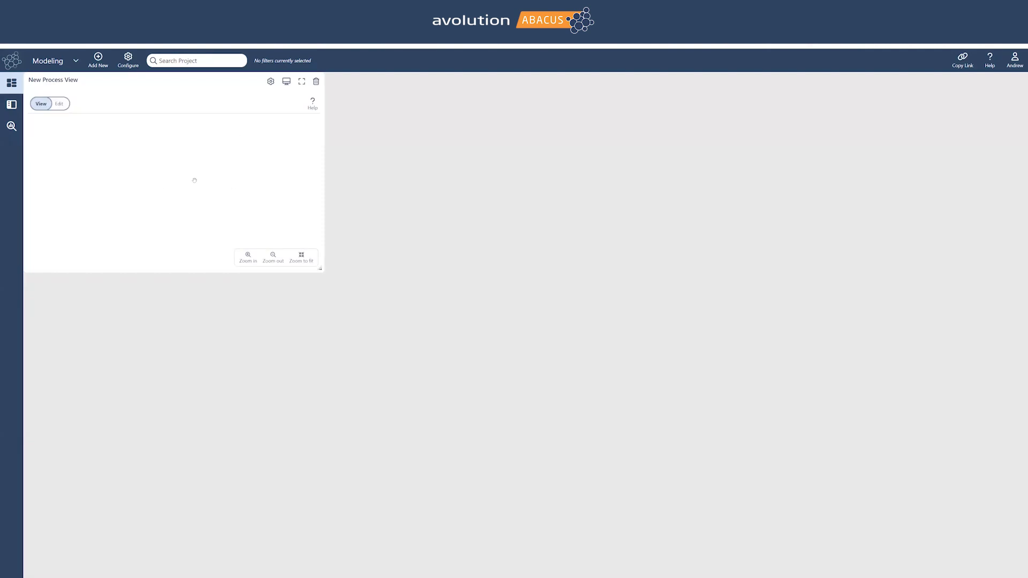
# Enlarge the New Process View portlet on the dashboard and open its component stencil in edit mode.
pyautogui.moveTo(320, 269); pyautogui.dragTo(555, 445)
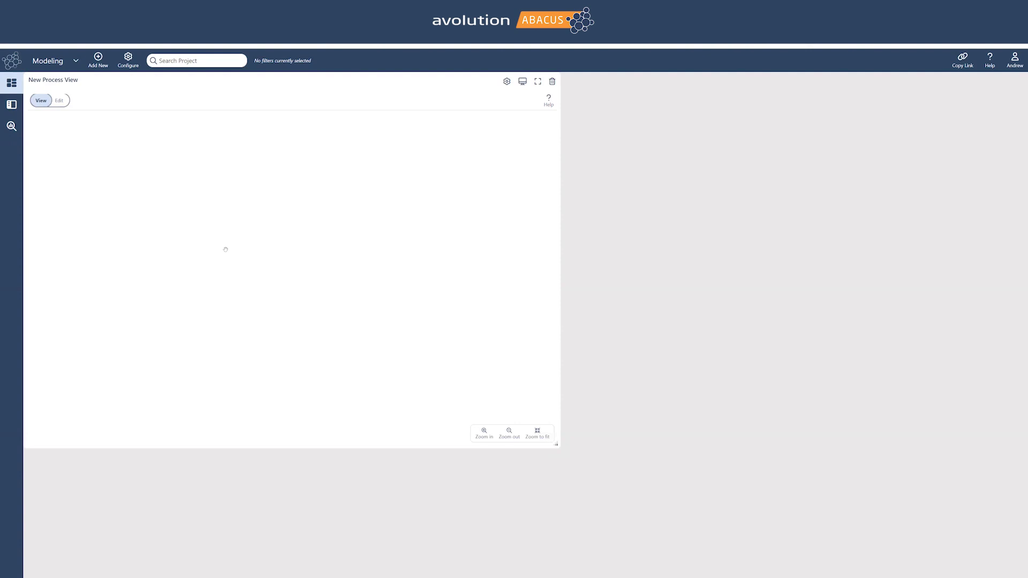
pyautogui.click(55, 104)
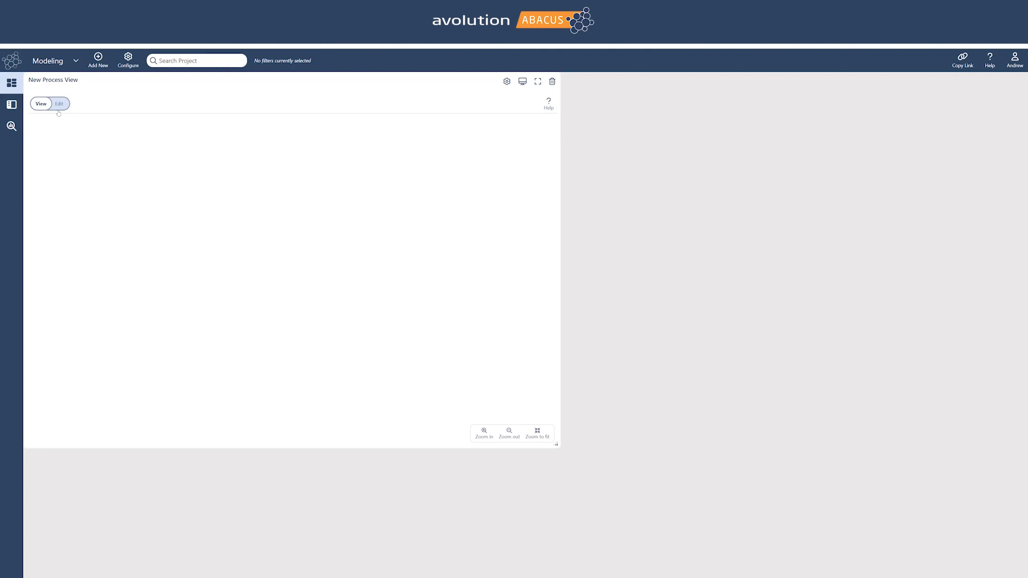
pyautogui.click(59, 104)
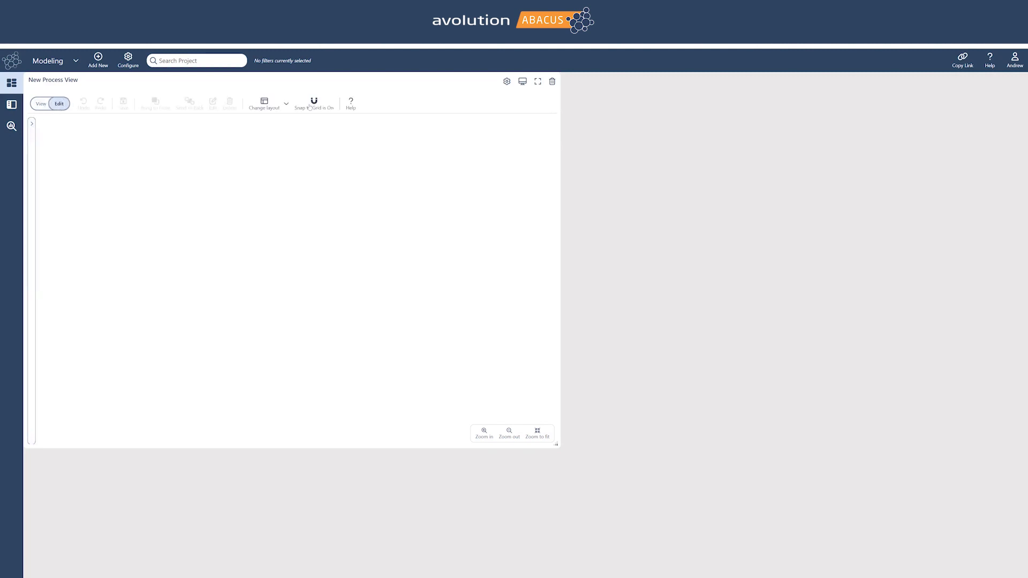
pyautogui.click(30, 124)
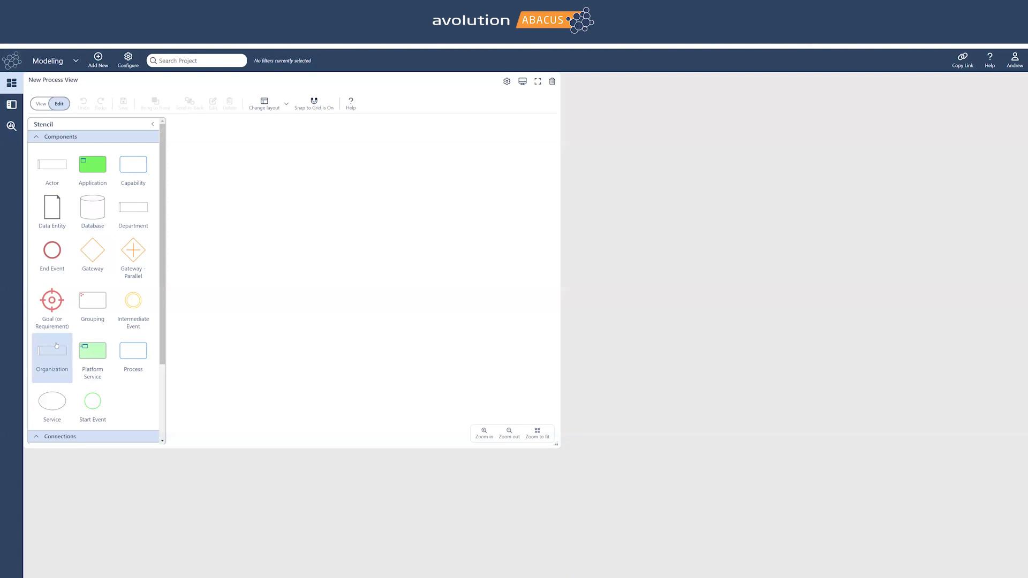
# Add a new Organization swimlane to the diagram, maximize the portlet, and reposition and enlarge the swimlane.
pyautogui.moveTo(52, 351); pyautogui.dragTo(348, 238)
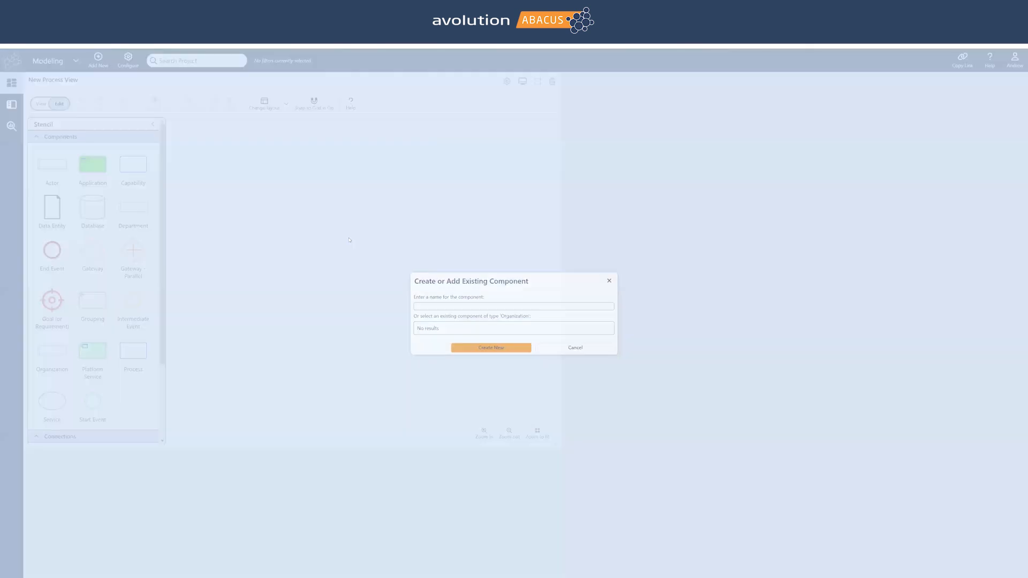
pyautogui.click(484, 348)
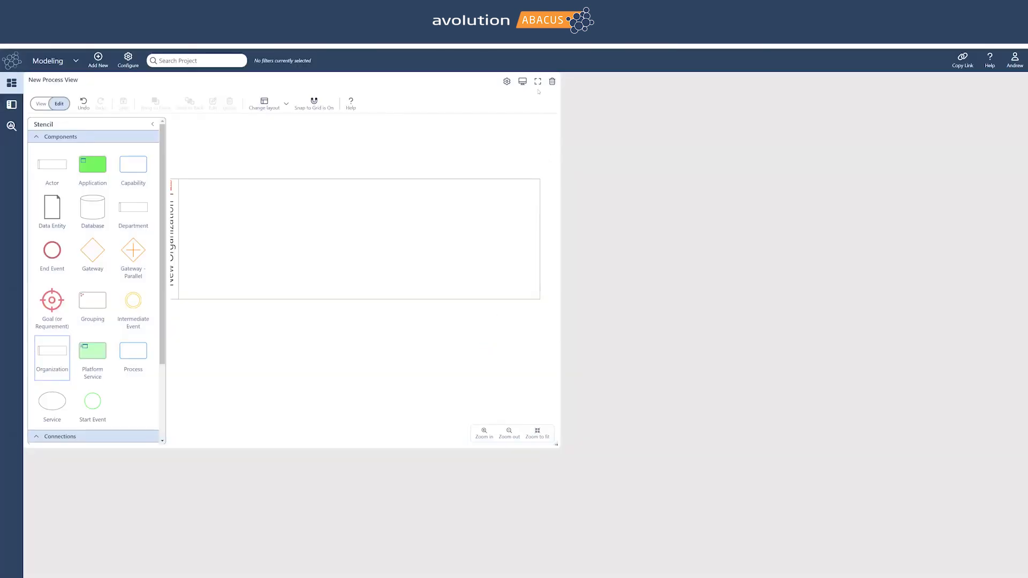
pyautogui.click(539, 83)
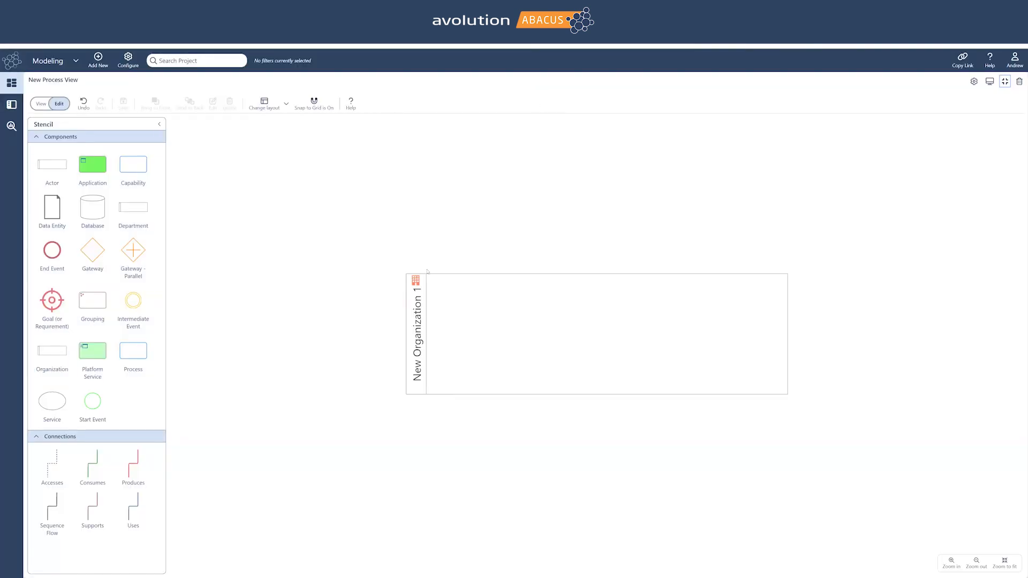
pyautogui.moveTo(452, 287); pyautogui.dragTo(427, 261)
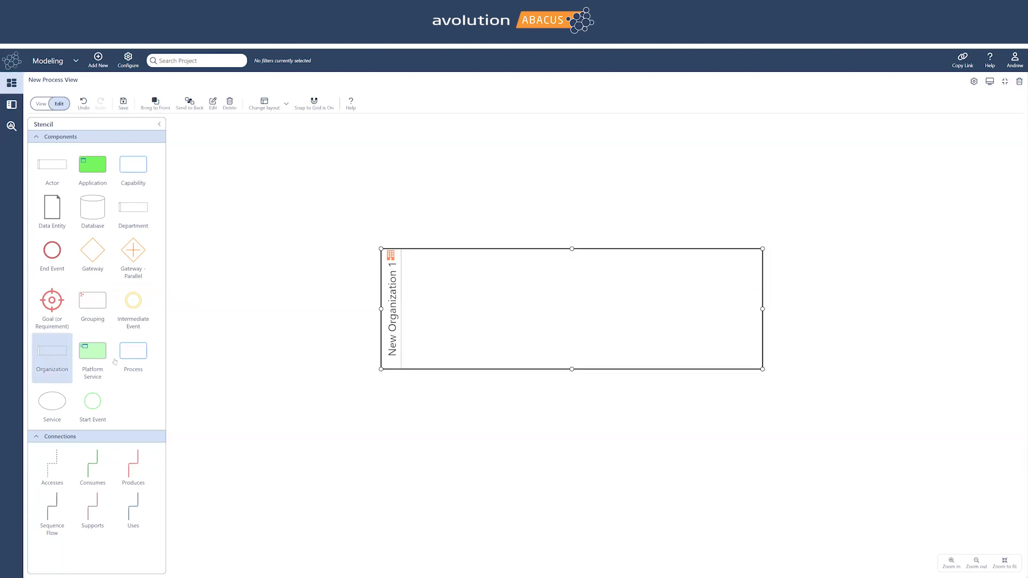
pyautogui.moveTo(763, 369); pyautogui.dragTo(833, 435)
# Add a new Department lane inside the organization swimlane and resize it to fill the swimlane.
pyautogui.moveTo(126, 211); pyautogui.dragTo(594, 310)
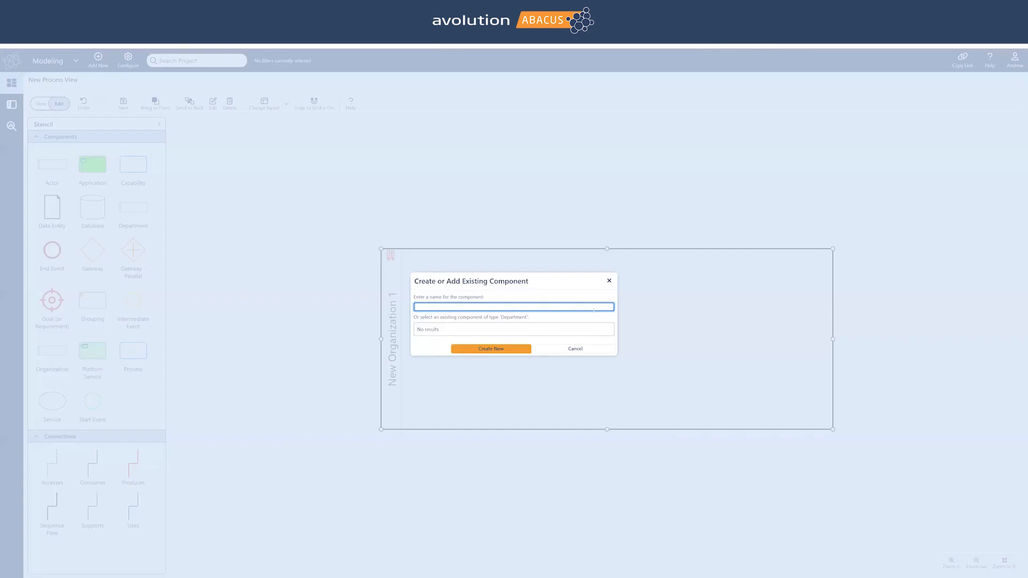
pyautogui.click(499, 349)
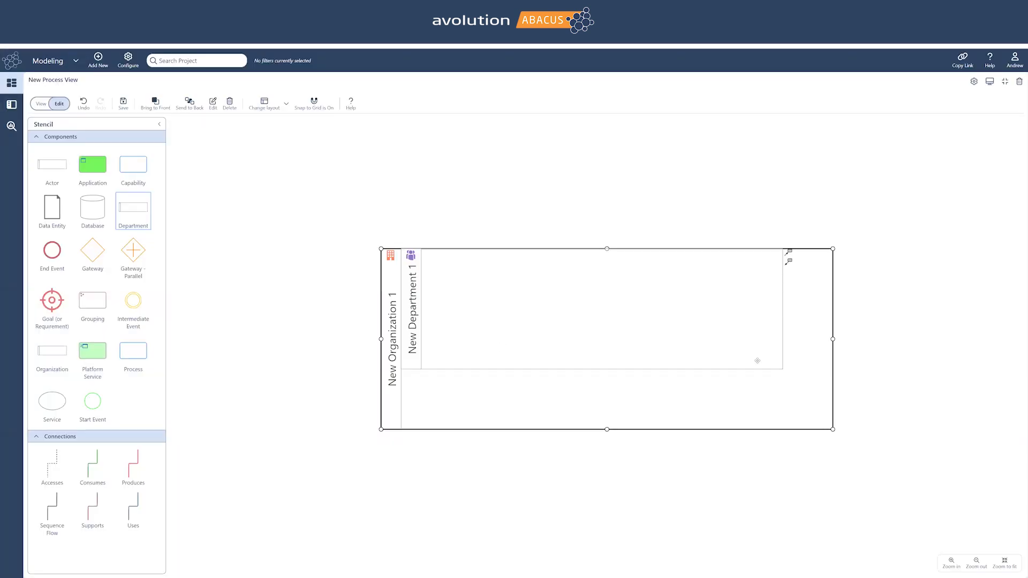
pyautogui.click(758, 361)
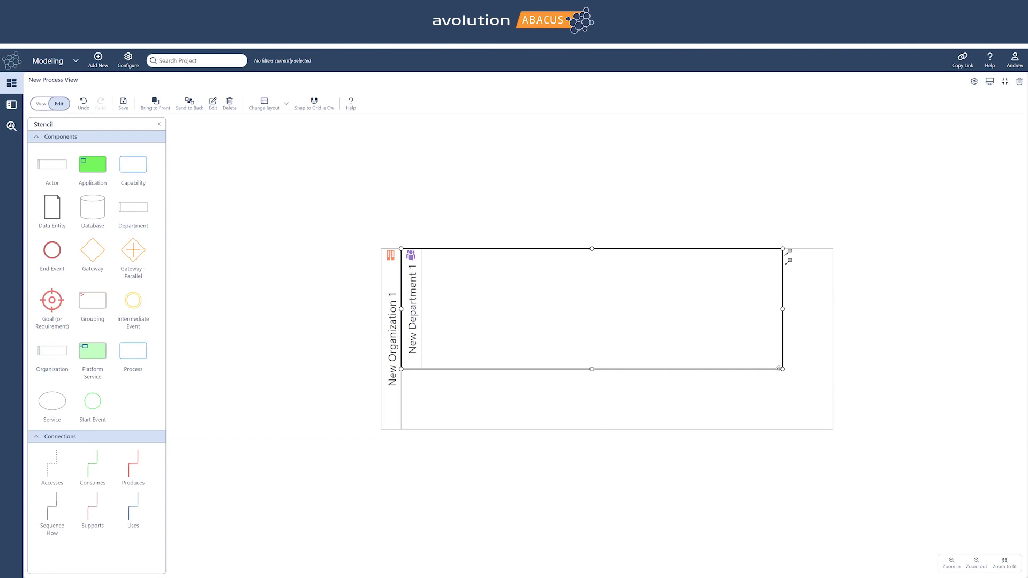
pyautogui.moveTo(783, 369); pyautogui.dragTo(833, 429)
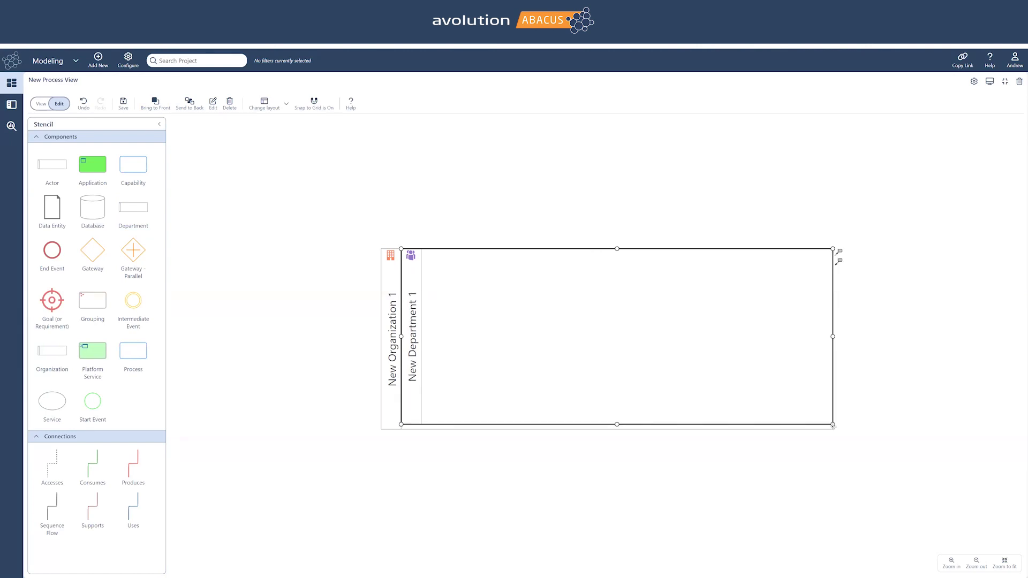
pyautogui.click(509, 475)
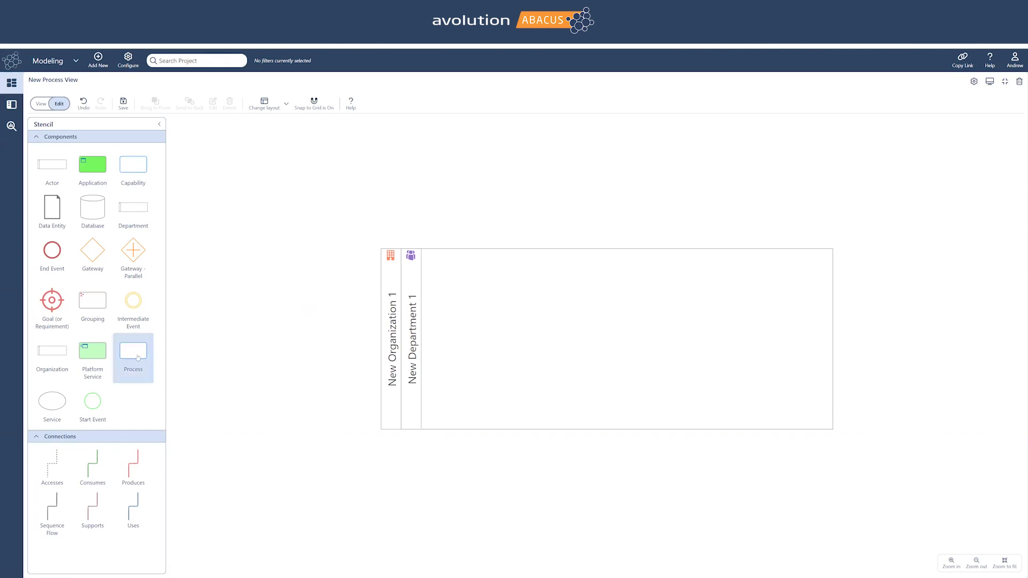
# Place a new Process component inside the department lane.
pyautogui.moveTo(134, 357); pyautogui.dragTo(511, 339)
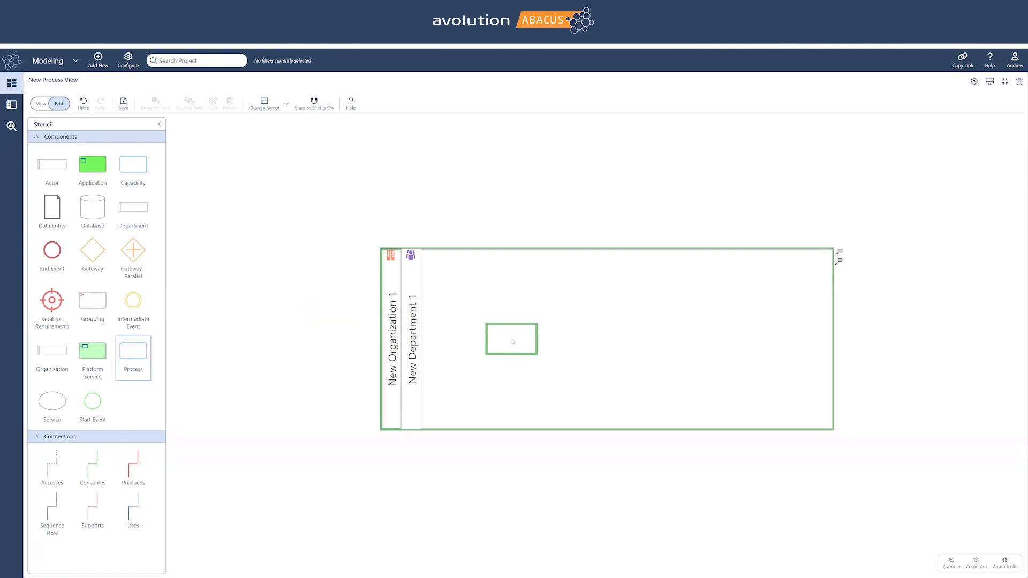
pyautogui.click(505, 349)
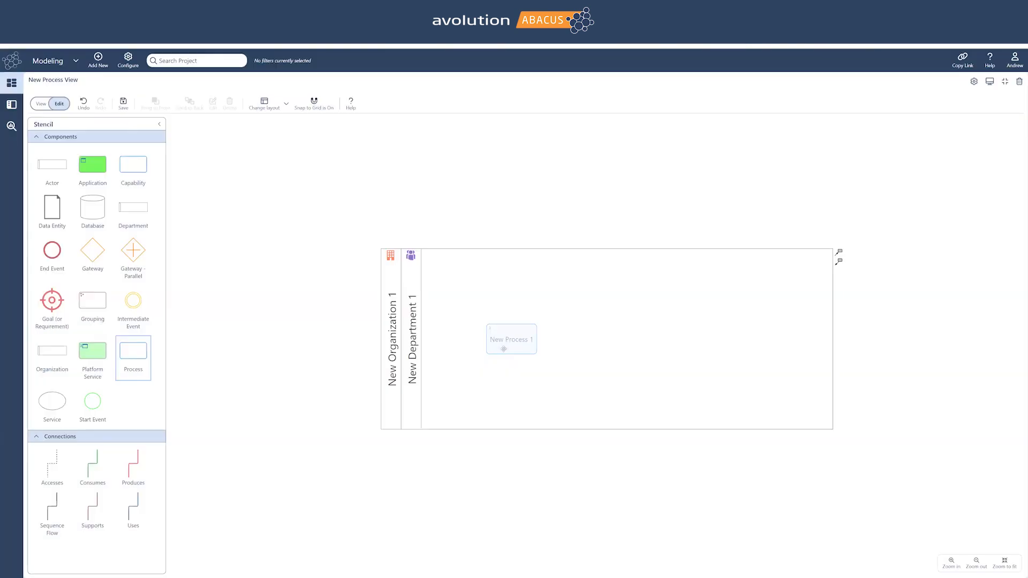
pyautogui.click(501, 338)
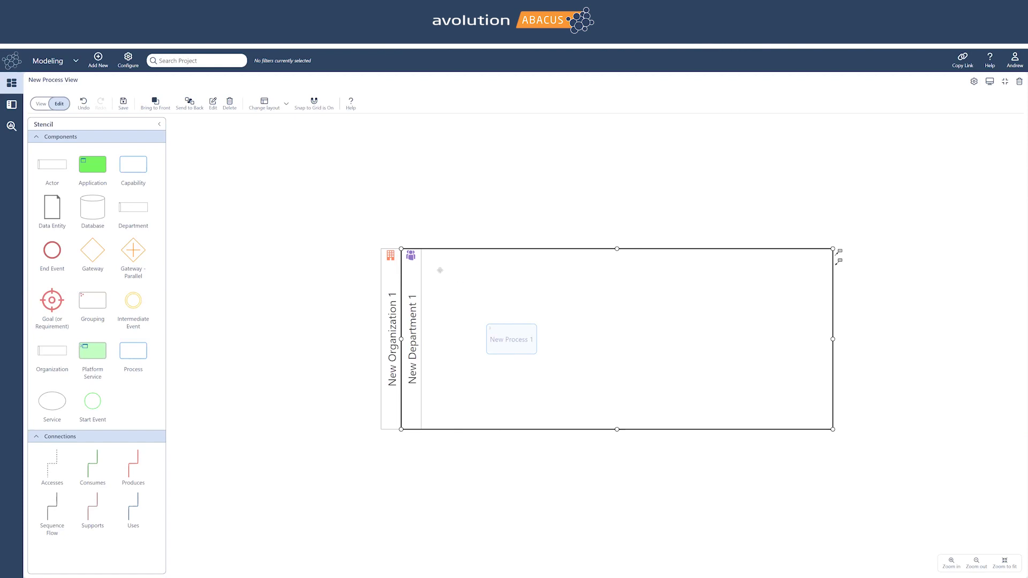
# Send the organization swimlane to the back, followed by the department lane, to layer both behind the process.
pyautogui.click(393, 267)
pyautogui.click(410, 268)
pyautogui.rightClick(392, 270)
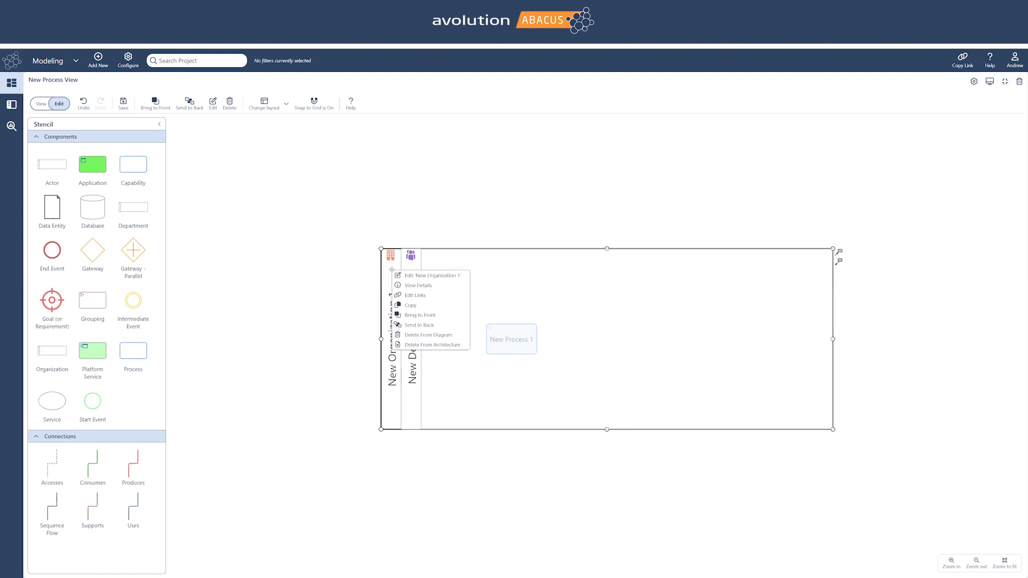
pyautogui.click(434, 325)
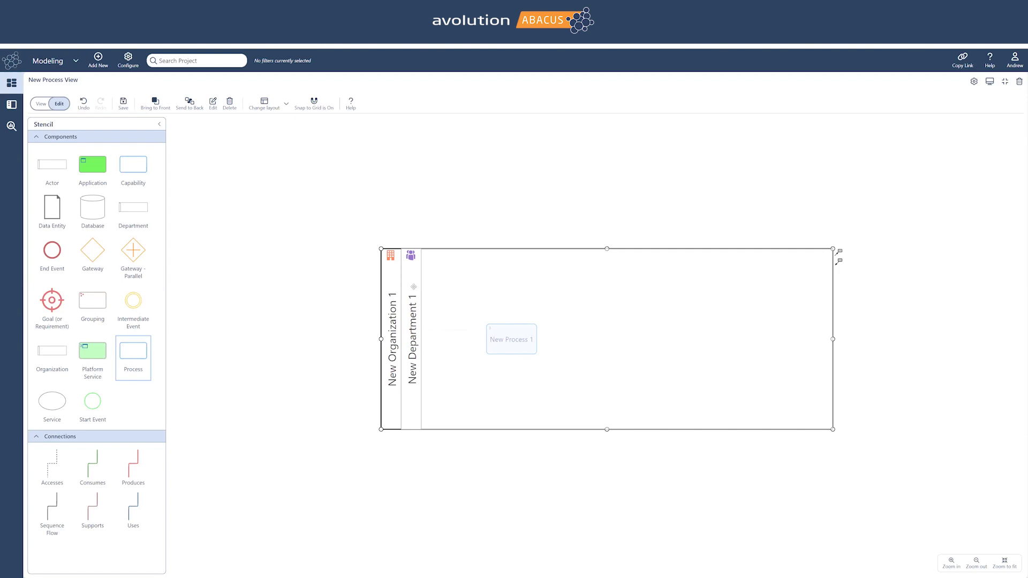
pyautogui.click(418, 286)
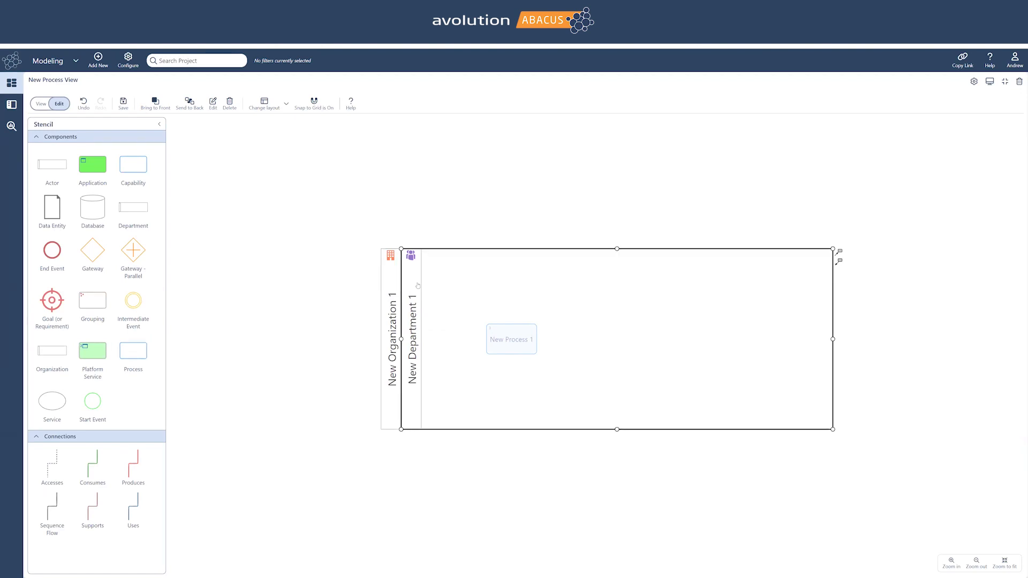
pyautogui.rightClick(418, 286)
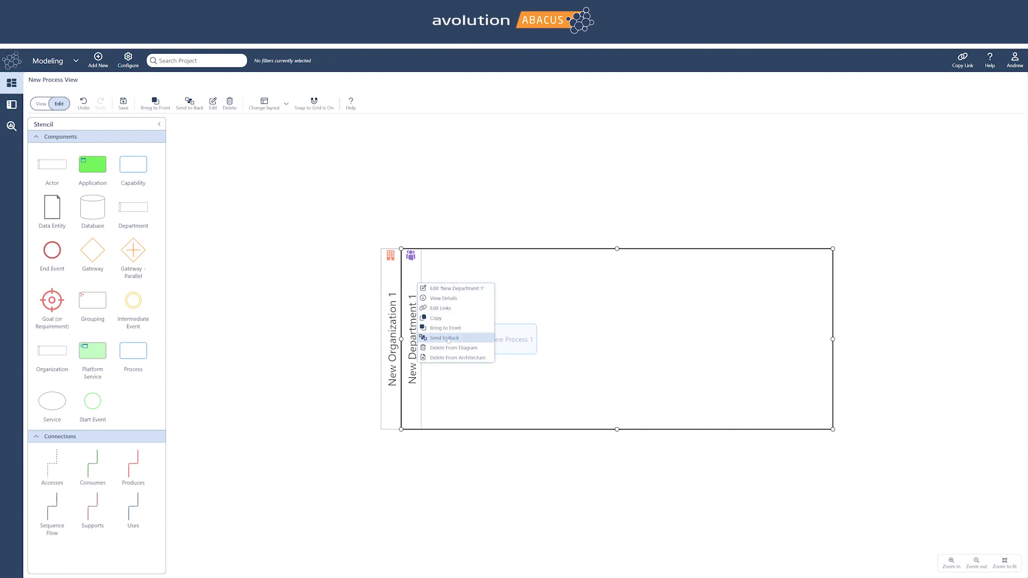
pyautogui.click(447, 338)
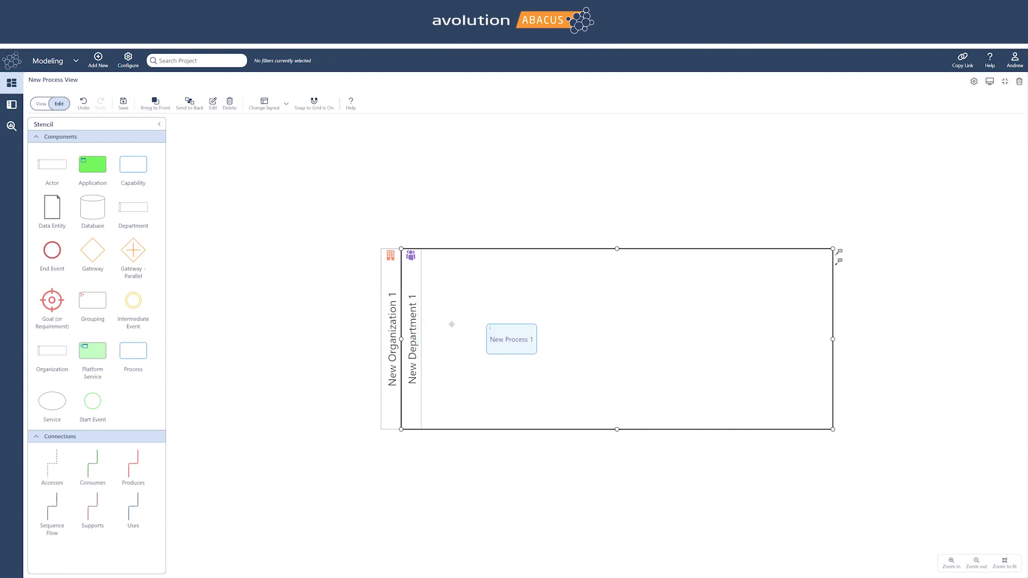
# Draw a connection from the process into empty lane space and examine the target component and relationship options offered.
pyautogui.click(501, 348)
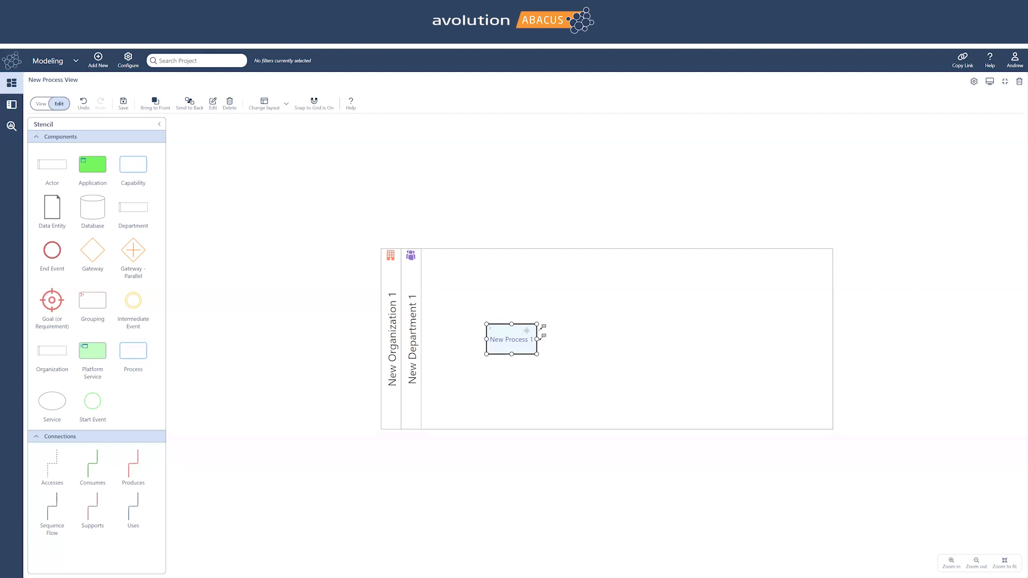
pyautogui.moveTo(542, 333); pyautogui.dragTo(612, 333)
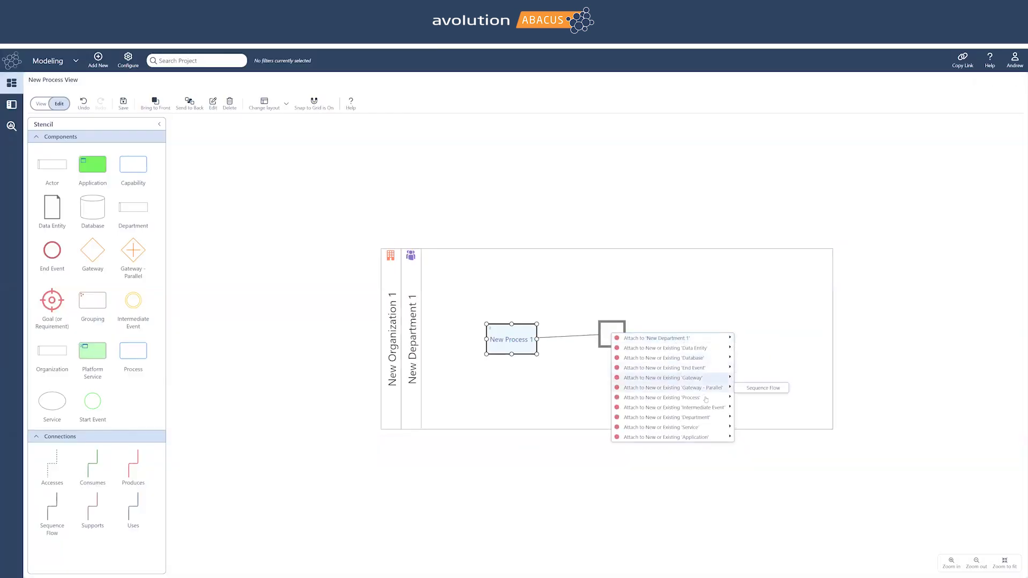
pyautogui.moveTo(712, 369)
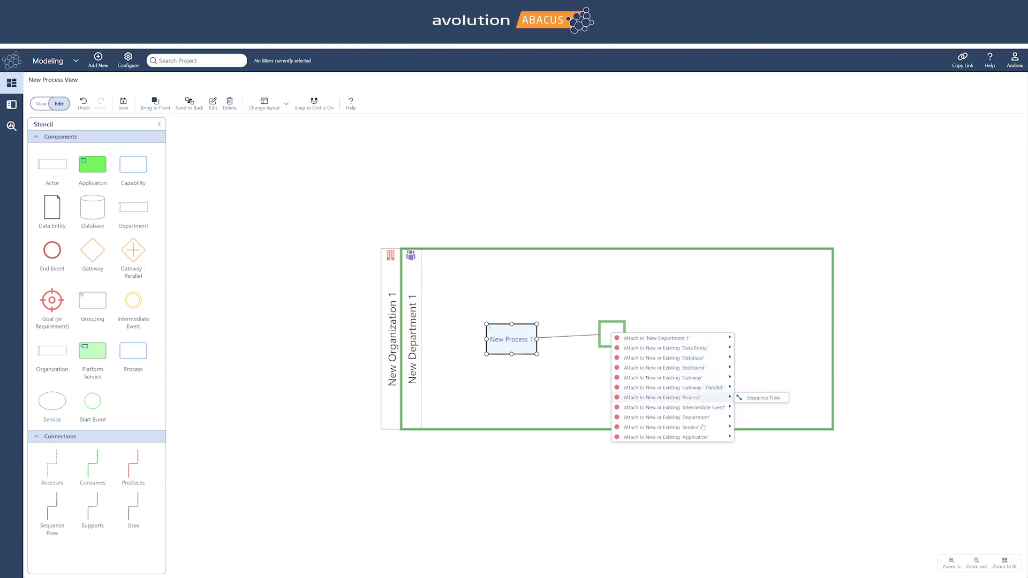
pyautogui.moveTo(703, 433)
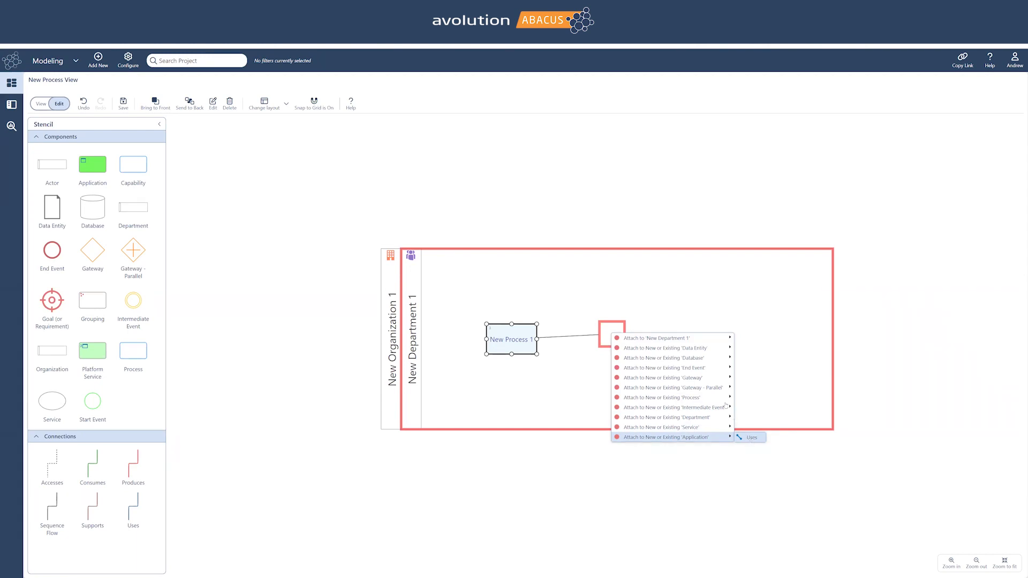
pyautogui.moveTo(717, 401)
pyautogui.click(586, 458)
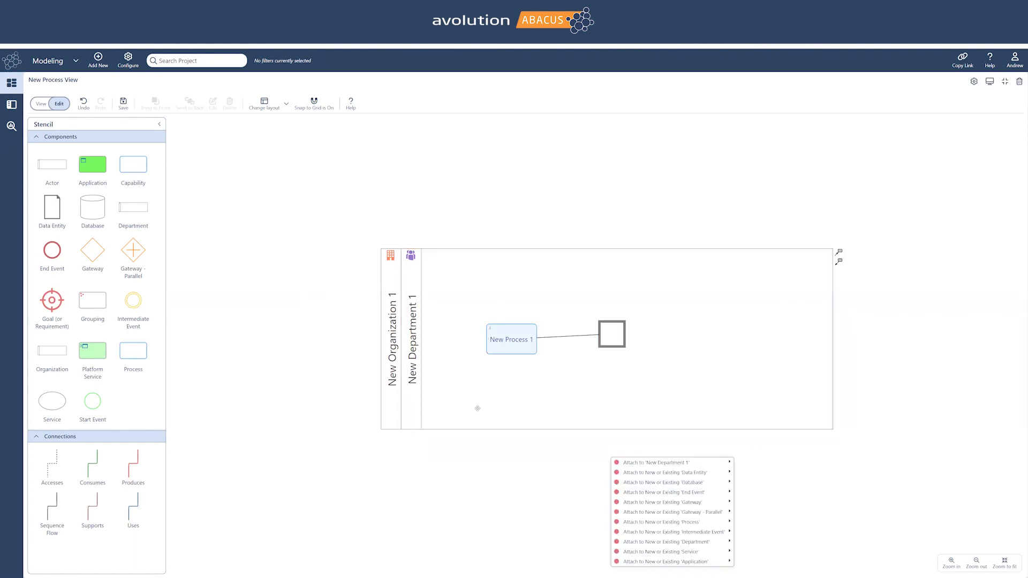
# Place a second new Process component to the right of the first one inside the department lane.
pyautogui.moveTo(131, 359); pyautogui.dragTo(638, 344)
pyautogui.click(498, 351)
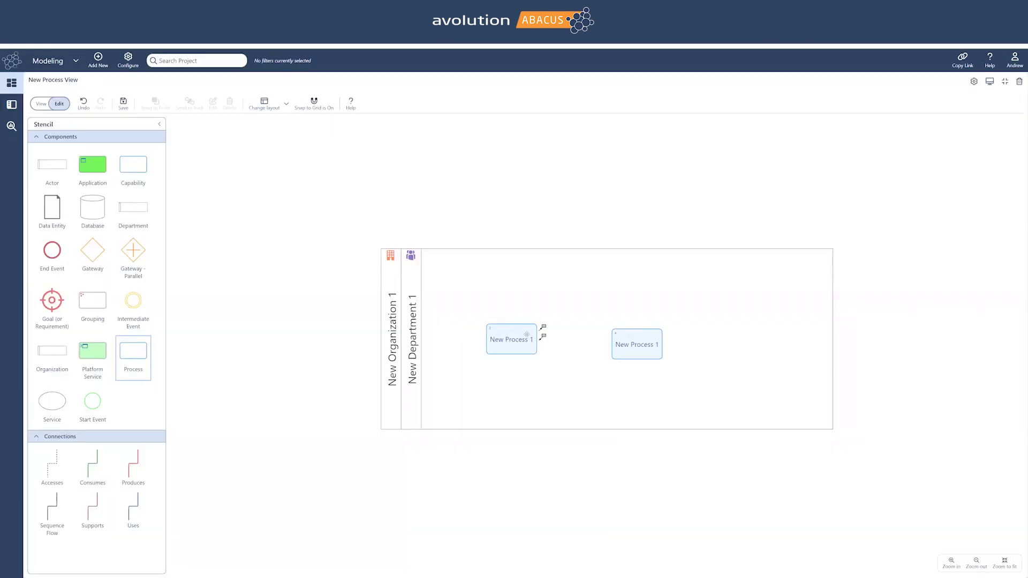
# Connect the first process to the second with a Sequence Flow and align the second process level with the first.
pyautogui.moveTo(543, 327); pyautogui.dragTo(641, 339)
pyautogui.moveTo(697, 342)
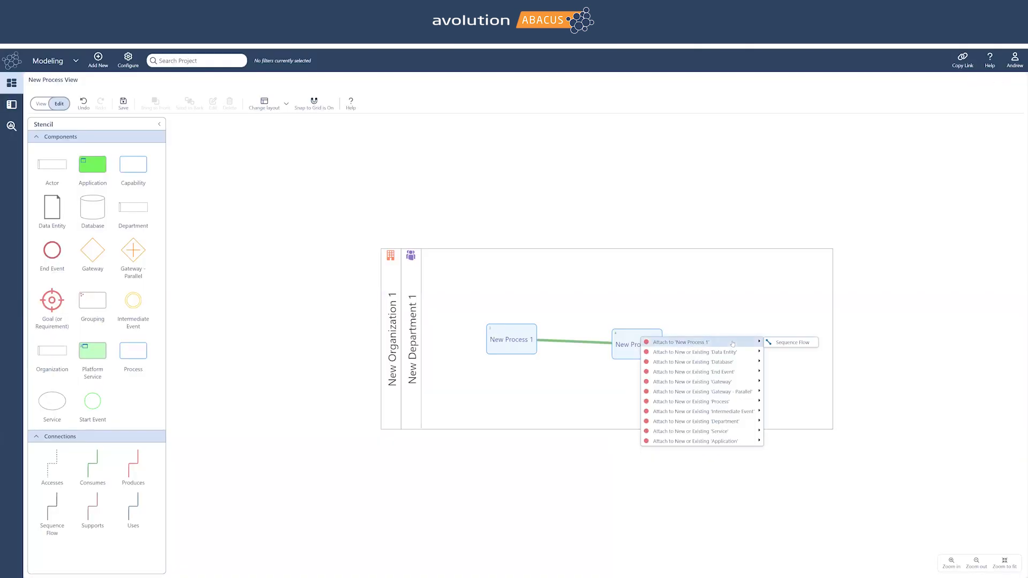
pyautogui.click(780, 344)
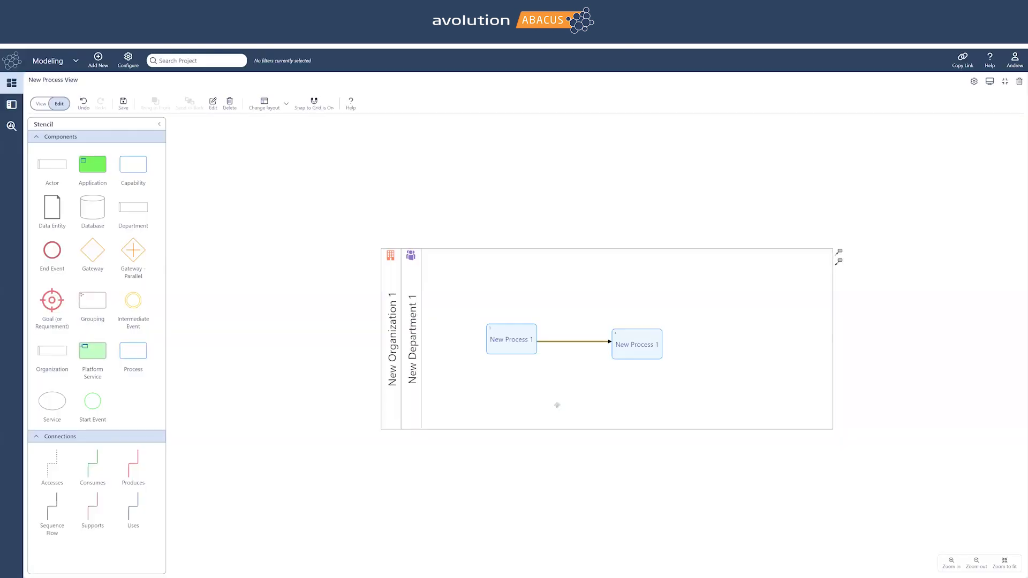
pyautogui.moveTo(616, 354)
pyautogui.mouseDown()
pyautogui.moveTo(608, 316)
pyautogui.moveTo(625, 341)
pyautogui.moveTo(612, 352)
pyautogui.mouseUp()
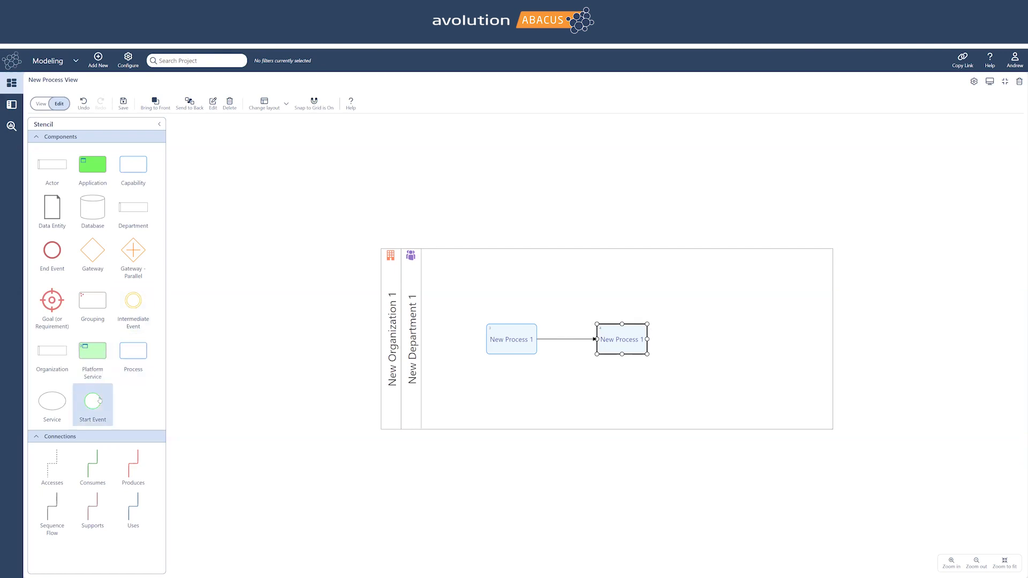
pyautogui.moveTo(137, 350); pyautogui.dragTo(428, 363)
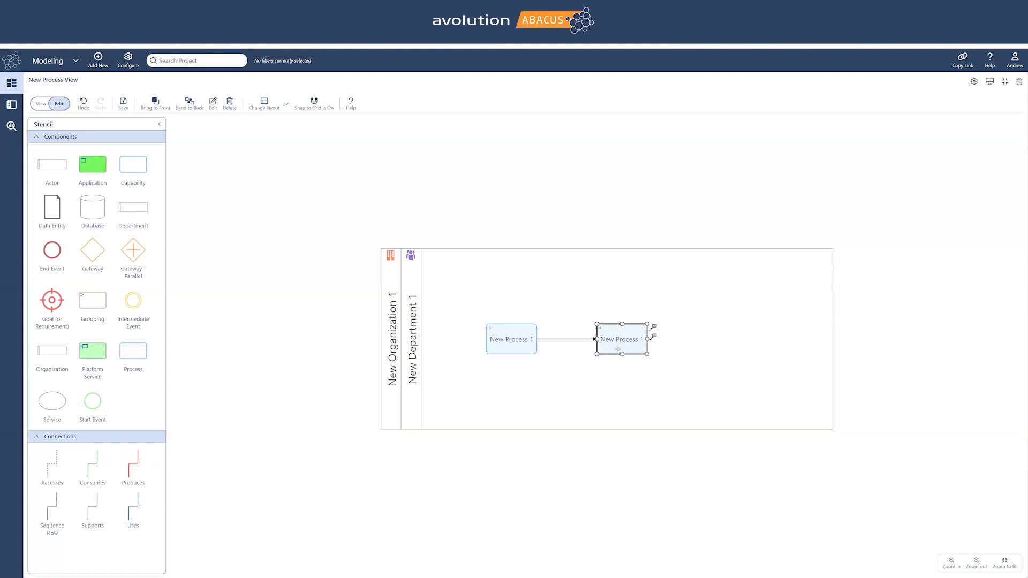
# Draw a connection from the second process to the empty area above the swimlane and attach it to a new Application.
pyautogui.moveTo(654, 327); pyautogui.dragTo(596, 192)
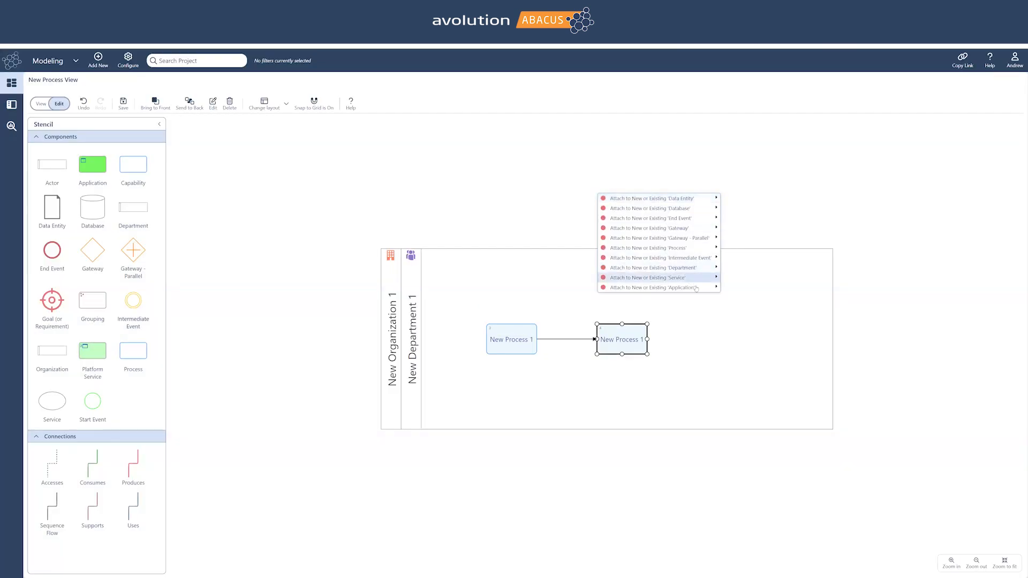
pyautogui.moveTo(680, 288)
pyautogui.click(498, 348)
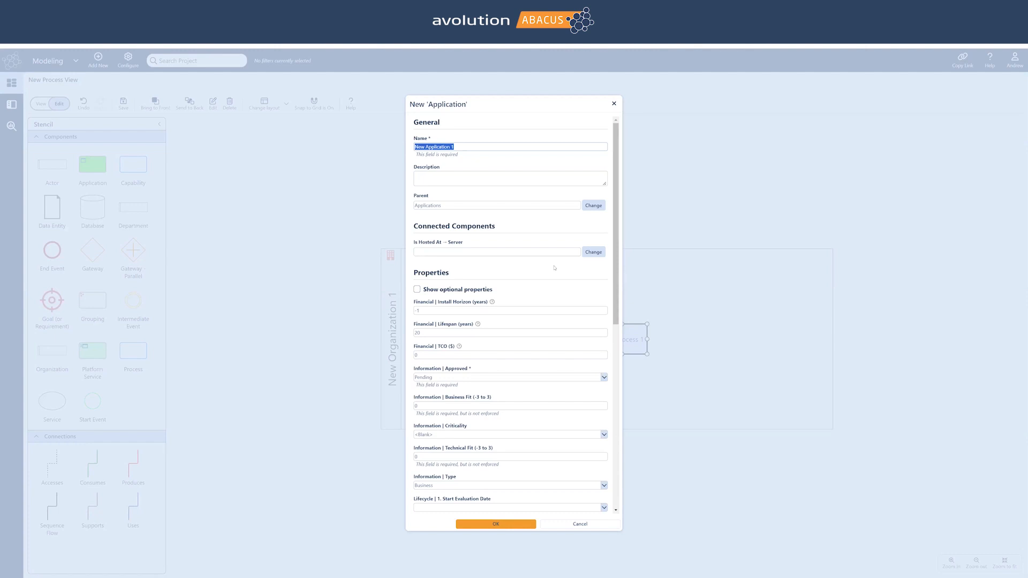
# Set the new application's Holds Customer Confidential Information property to No and create the application.
pyautogui.moveTo(616, 209); pyautogui.dragTo(614, 411)
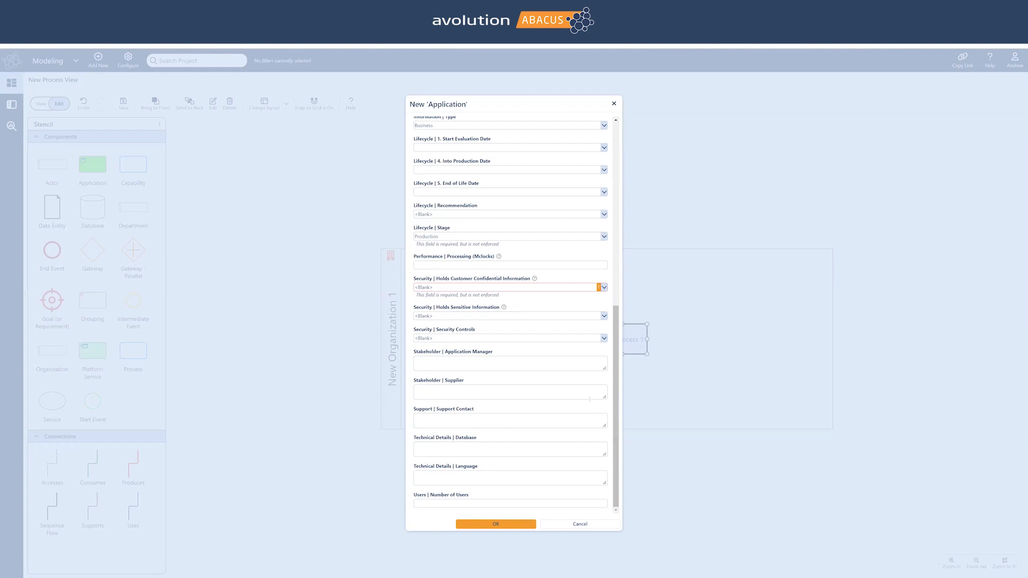
pyautogui.click(572, 391)
pyautogui.click(452, 287)
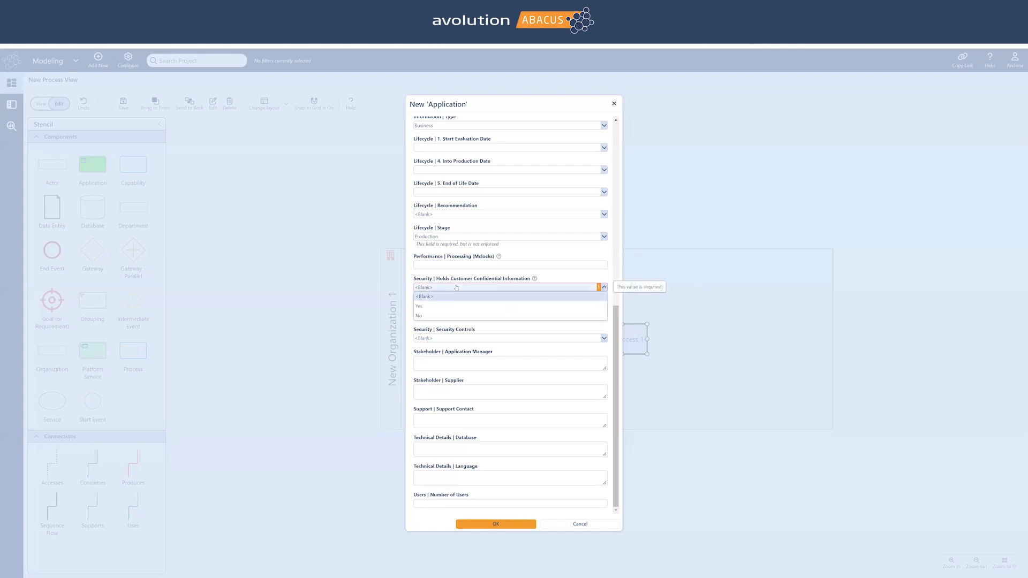
pyautogui.click(439, 316)
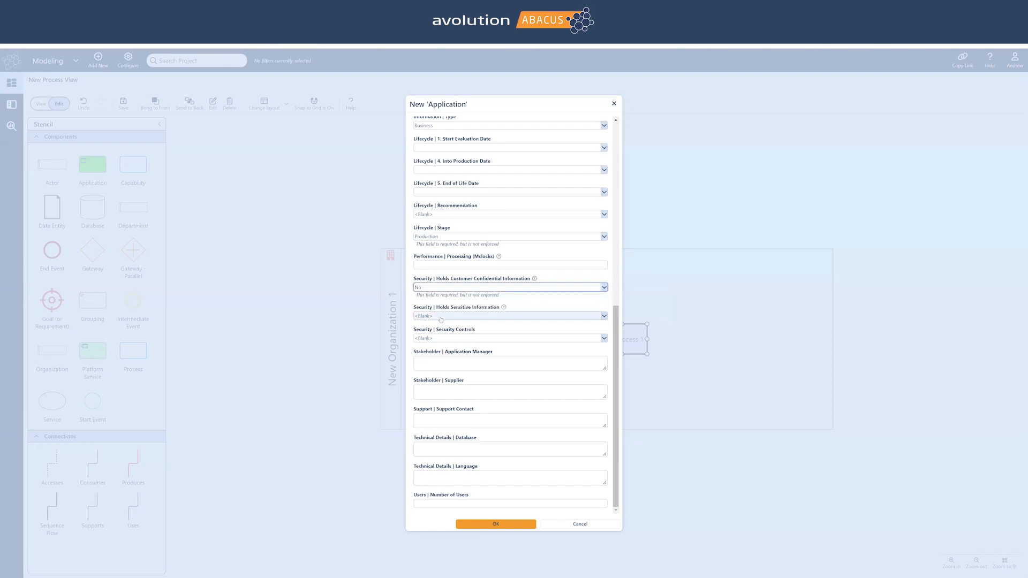
pyautogui.click(496, 524)
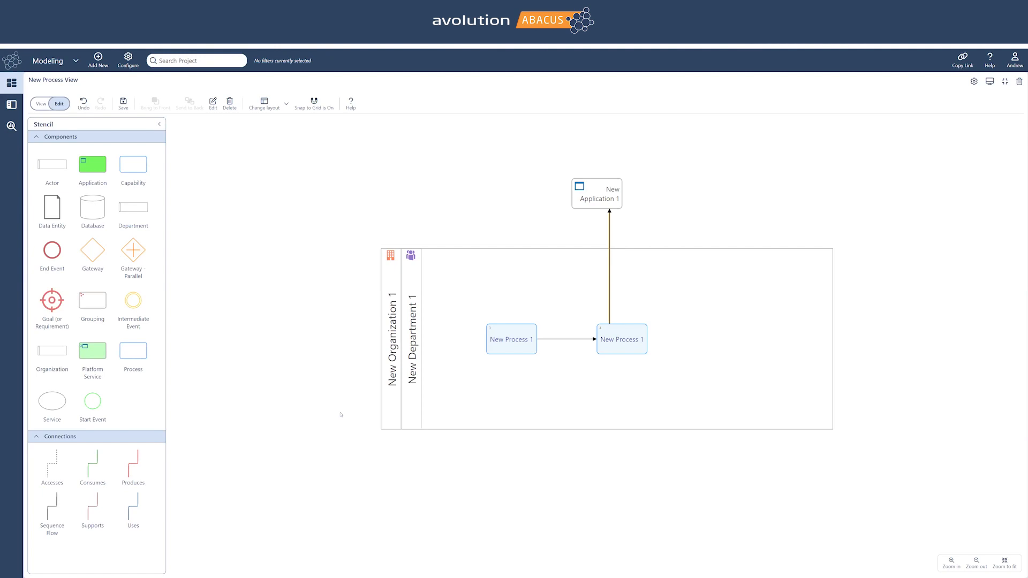
# Rename the second process, the one linked to the application, as Process for adding users.
pyautogui.click(617, 340)
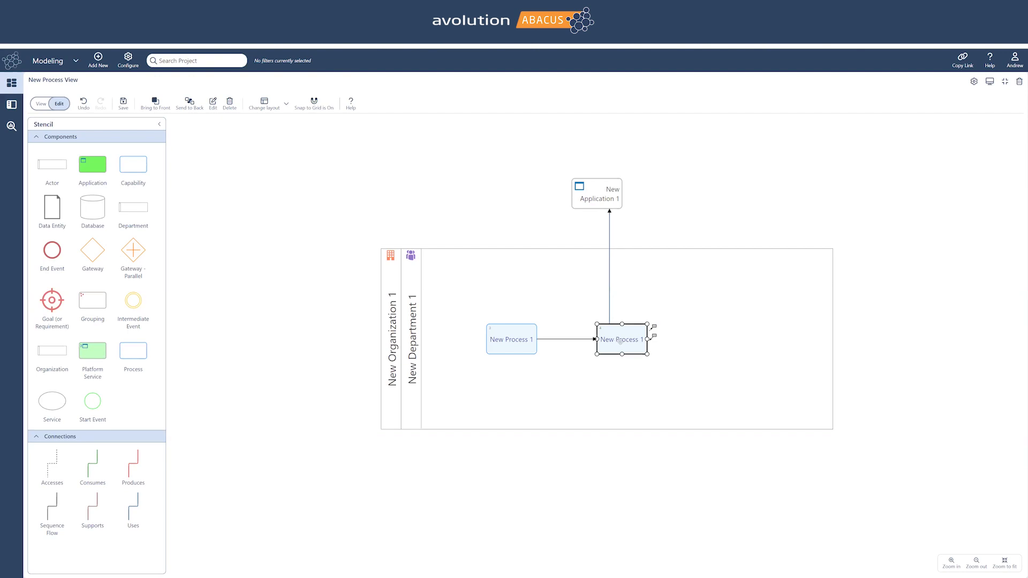
pyautogui.doubleClick(626, 343)
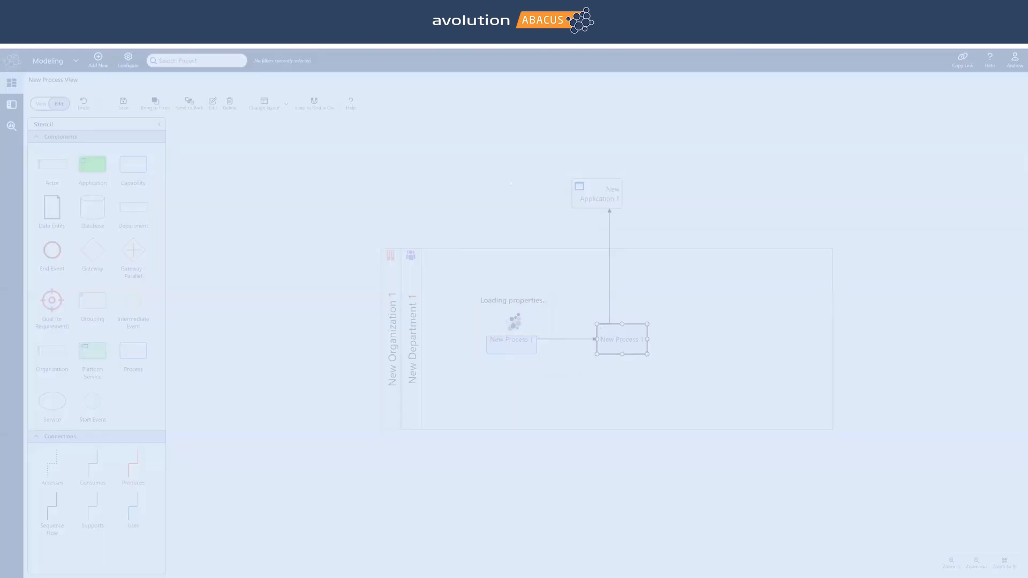
pyautogui.click(464, 147)
pyautogui.hotkey('ctrl', 'a')
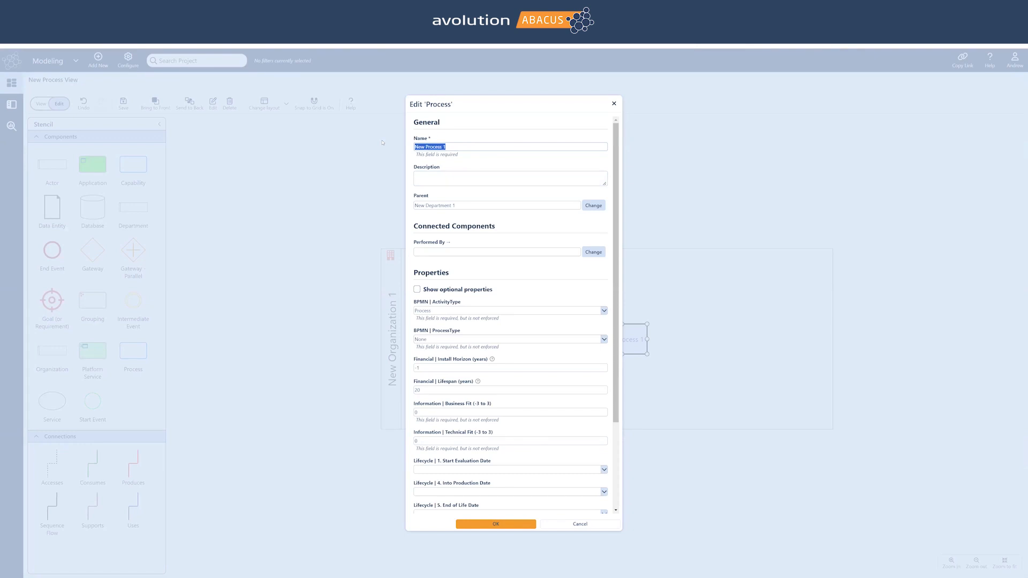
pyautogui.write('Process for adding users')
pyautogui.click(480, 523)
# Rename the first process in the department lane as Sign up form.
pyautogui.doubleClick(511, 346)
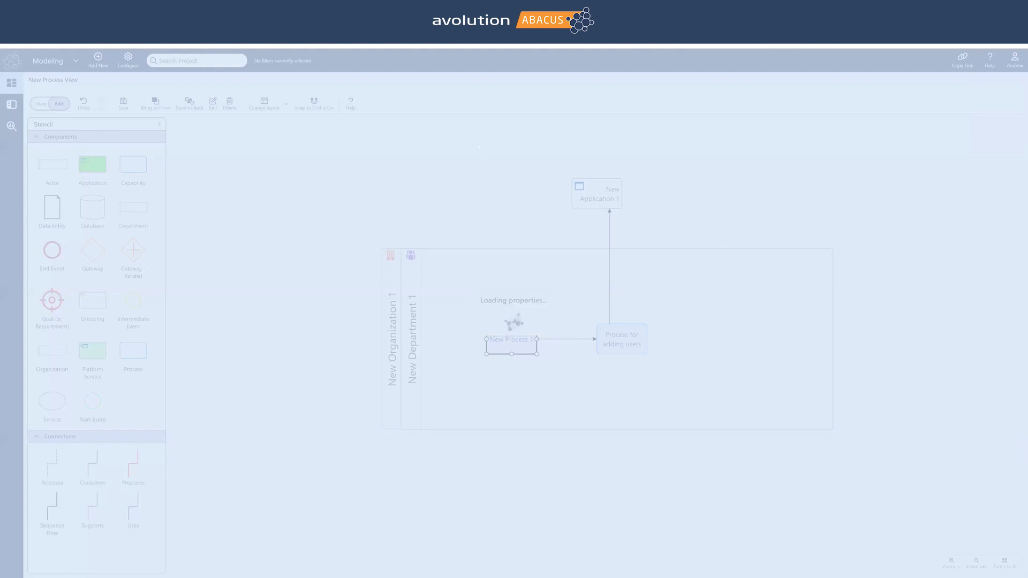
pyautogui.write('Sign up form')
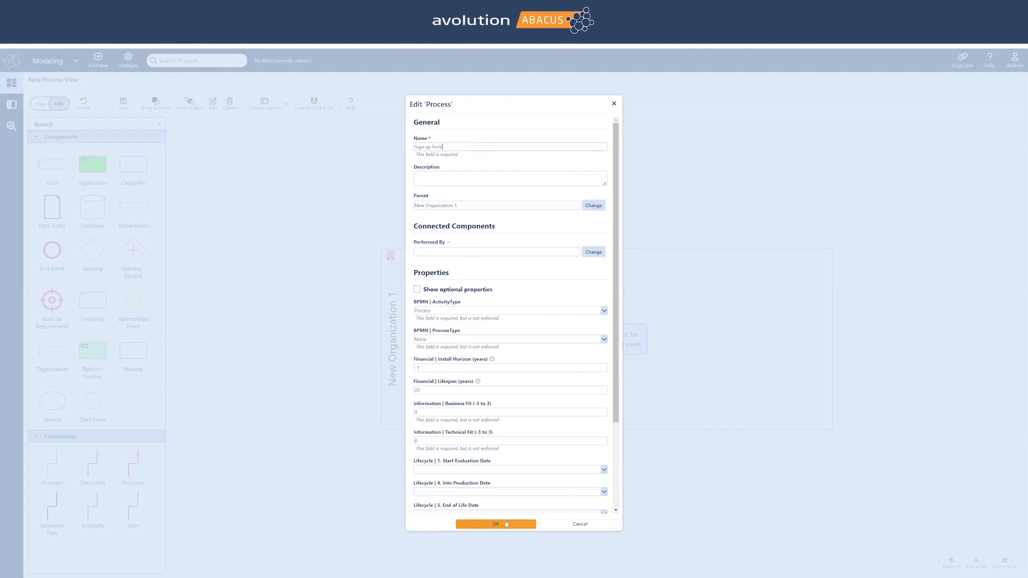
pyautogui.click(507, 525)
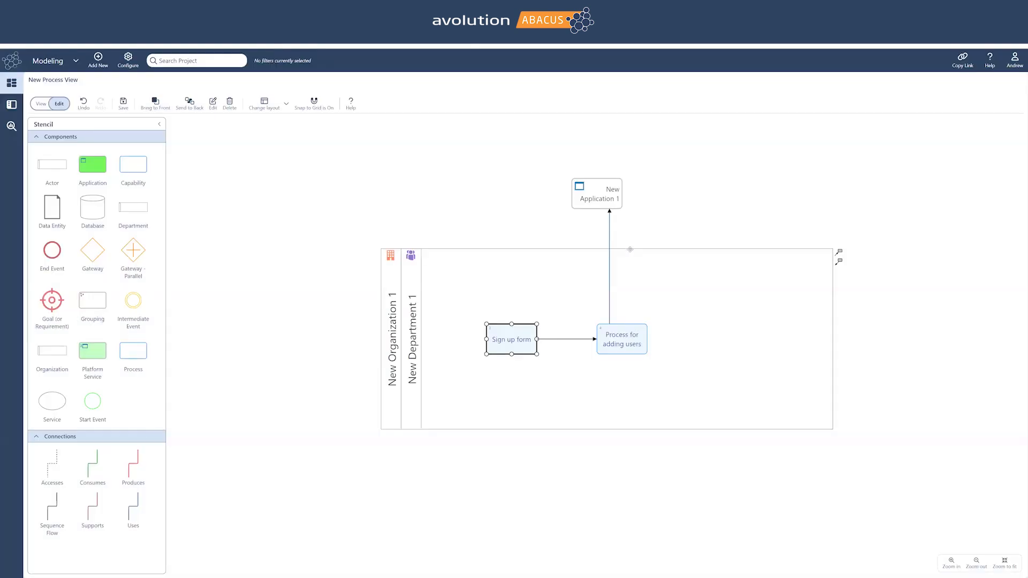
# Rename the application above the swimlane as New CRM System.
pyautogui.click(605, 192)
pyautogui.doubleClick(604, 192)
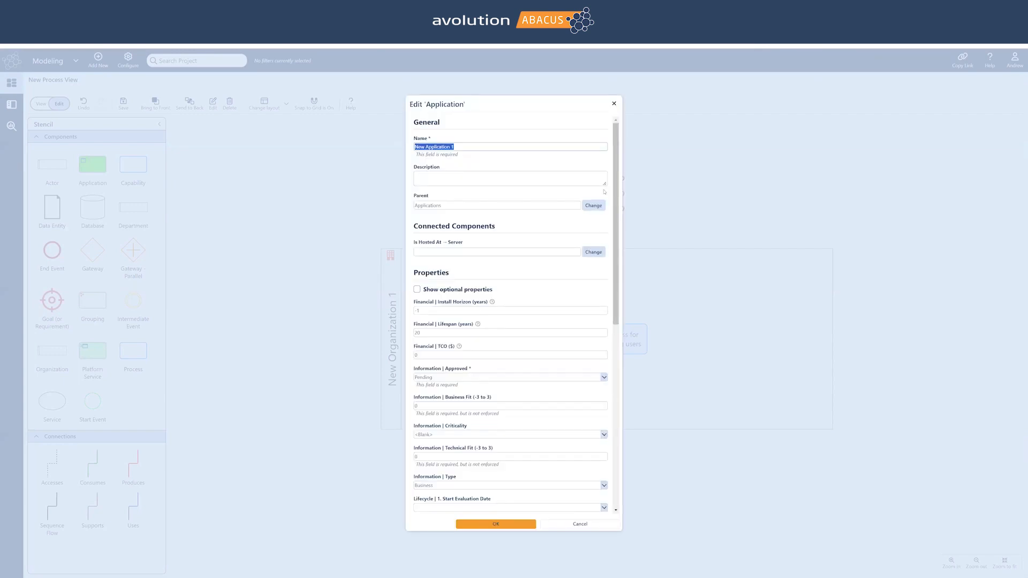
pyautogui.write('New CRM System')
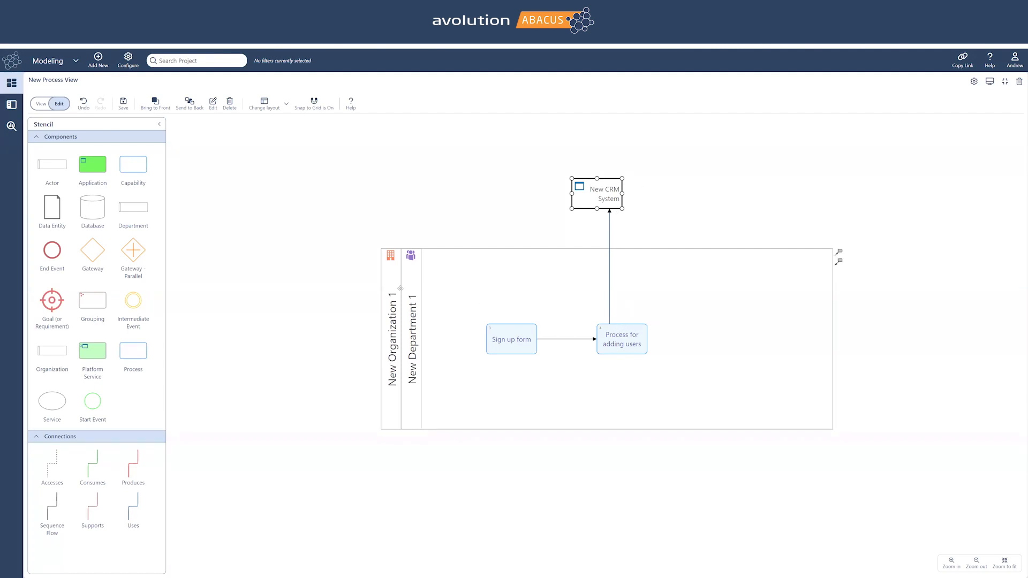
pyautogui.click(330, 239)
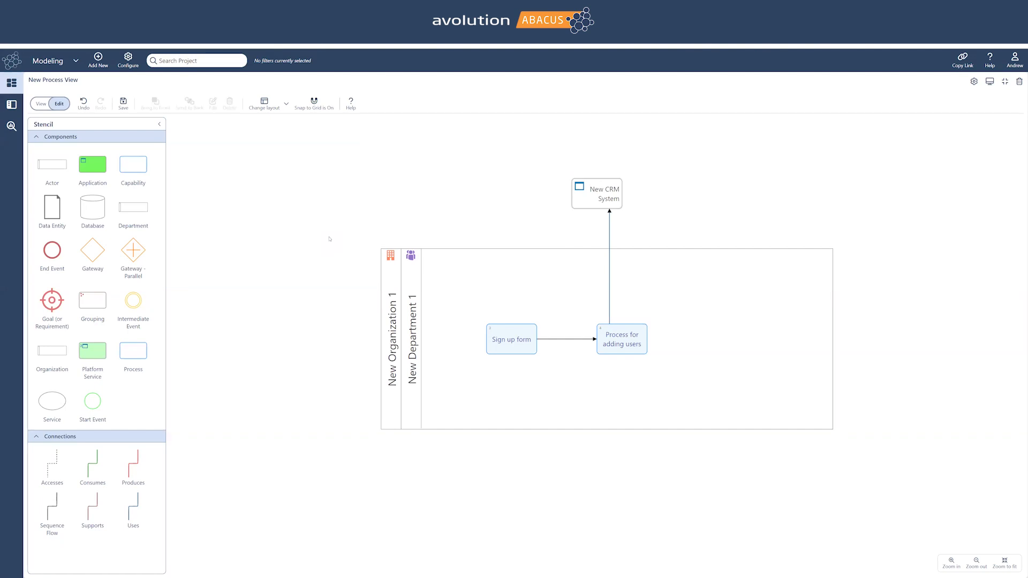
# Restore the process view to its smaller size with its stencil collapsed, and start a new diagram under the Production (As Is) architecture.
pyautogui.click(1005, 81)
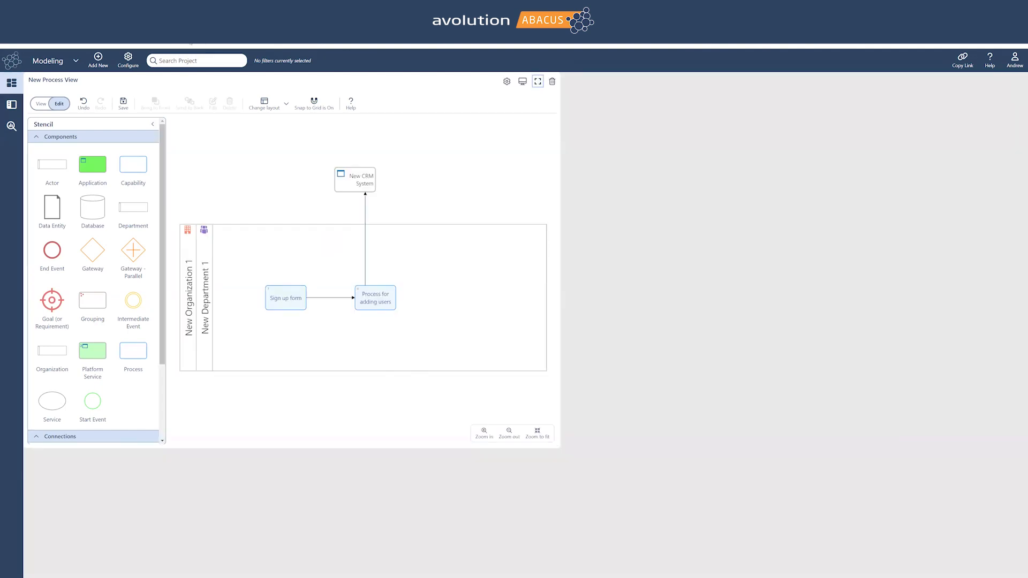
pyautogui.click(153, 123)
pyautogui.click(97, 63)
pyautogui.click(107, 78)
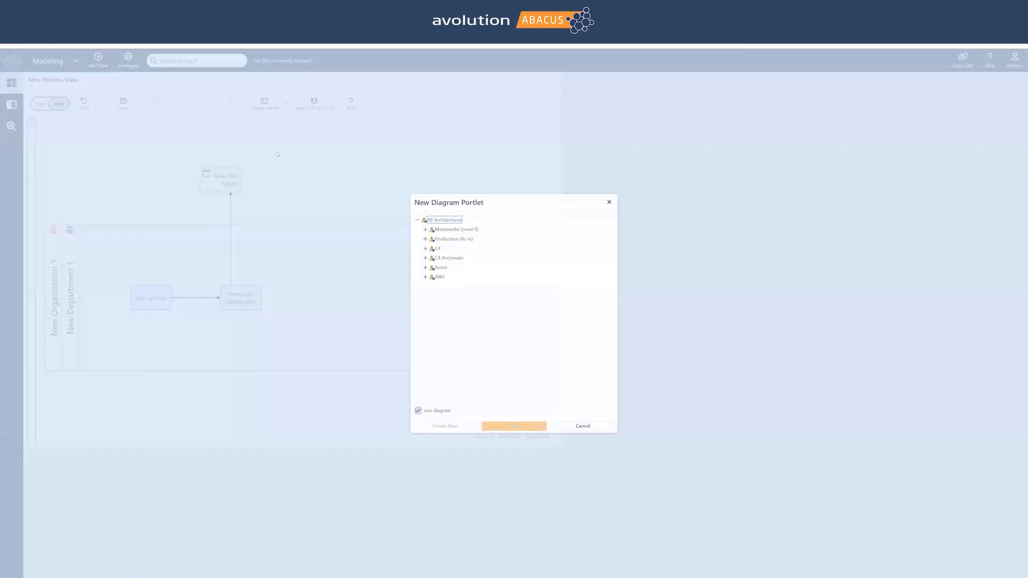
pyautogui.click(467, 237)
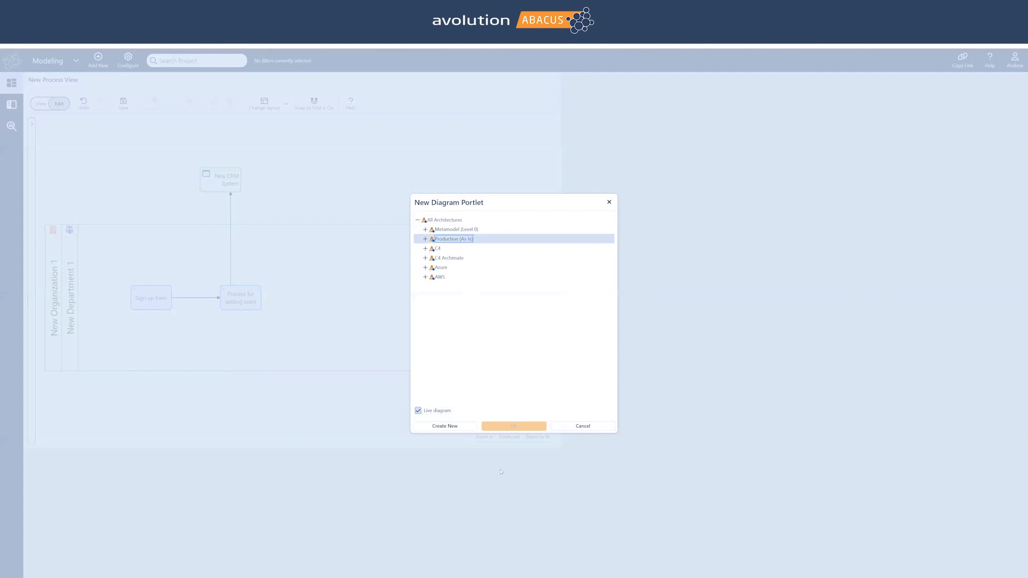
pyautogui.click(454, 427)
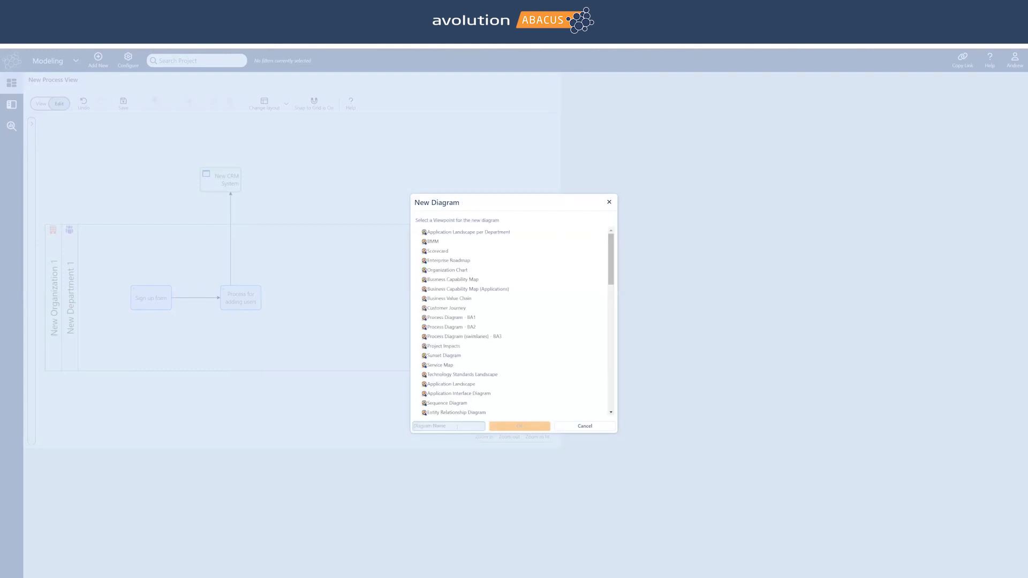
# Name the new diagram Solution and create it from the Solution Diagram viewpoint.
pyautogui.click(457, 427)
pyautogui.write('Solution')
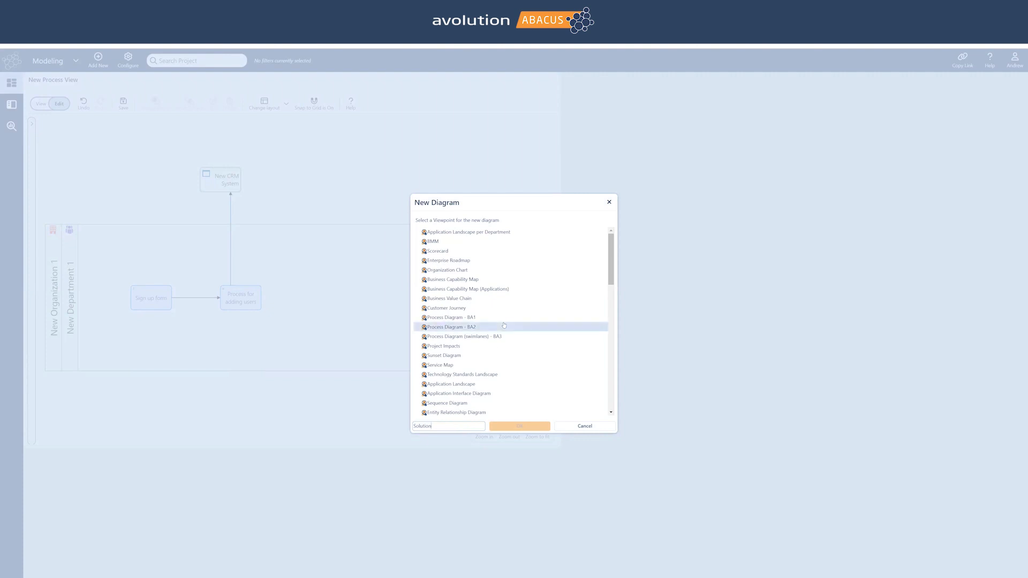
pyautogui.scroll(-3, 503, 328)
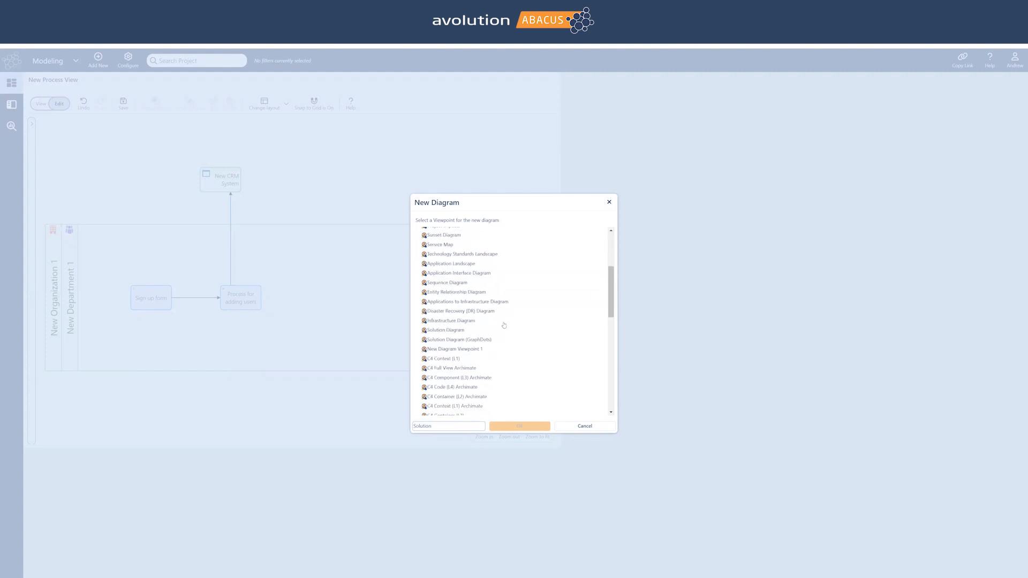
pyautogui.click(466, 331)
pyautogui.click(517, 428)
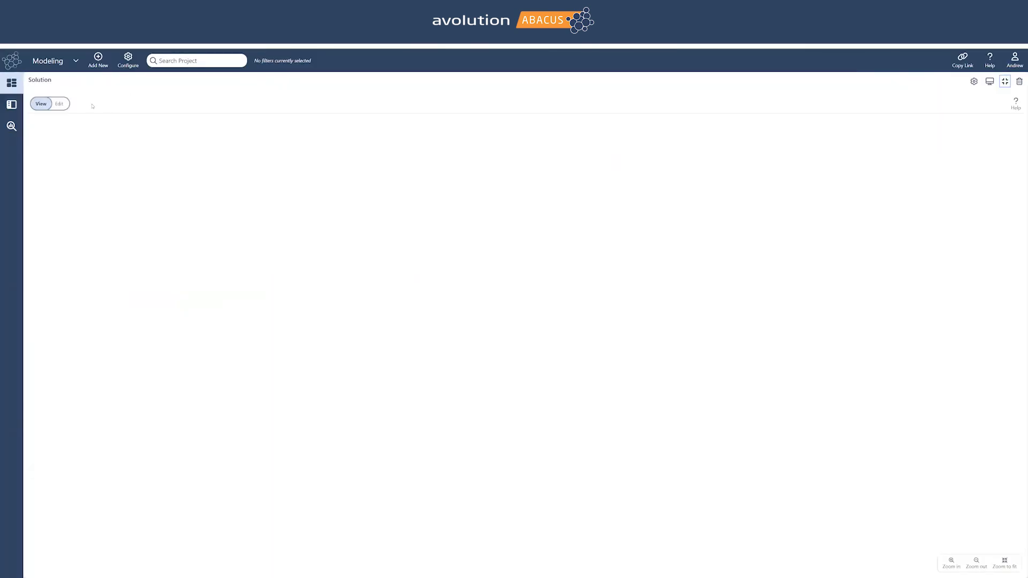
# Put the Solution diagram in edit mode and expand its stencil to review the available component types.
pyautogui.click(63, 107)
pyautogui.click(62, 107)
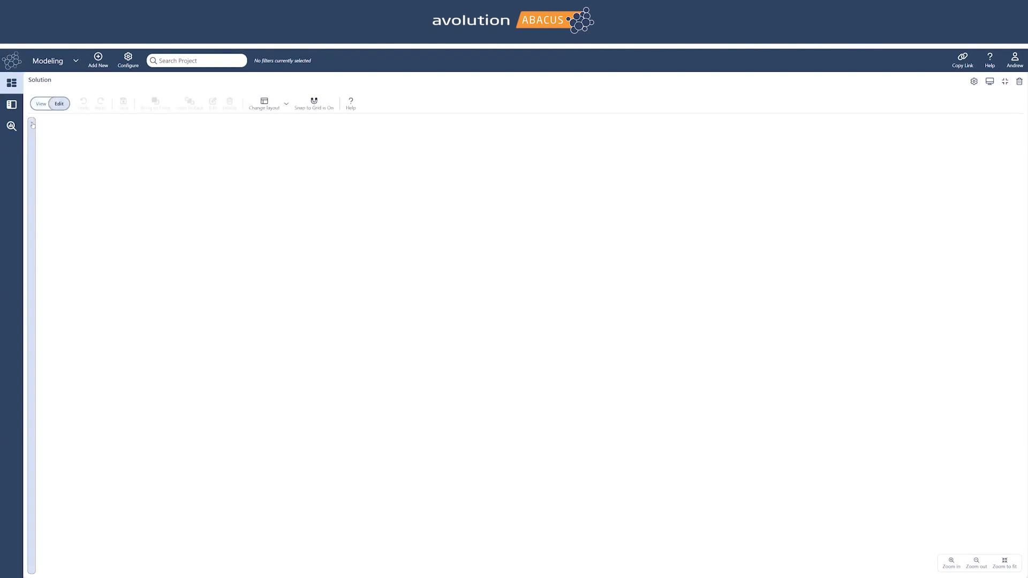
pyautogui.click(32, 125)
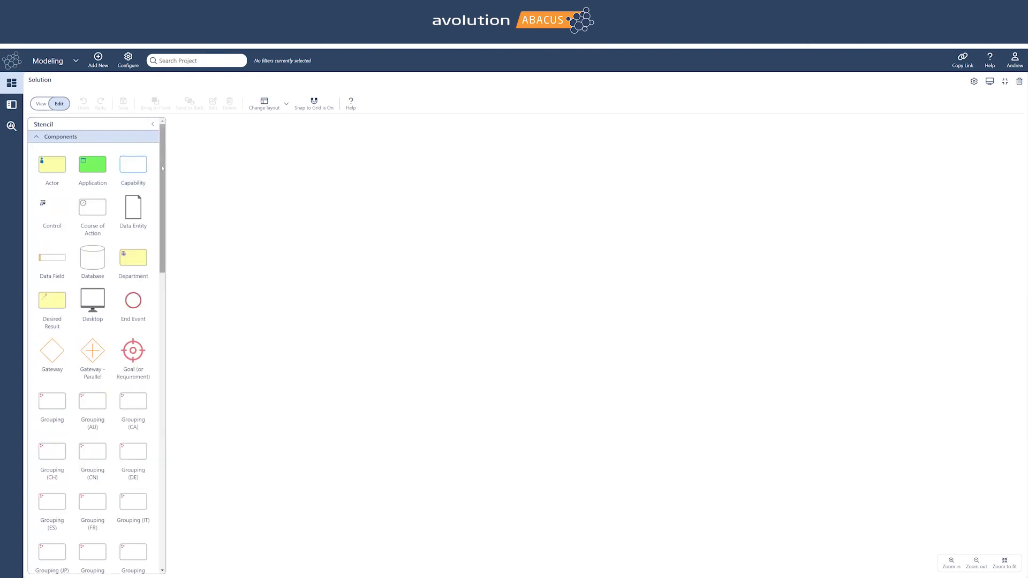
pyautogui.moveTo(162, 169); pyautogui.dragTo(164, 366)
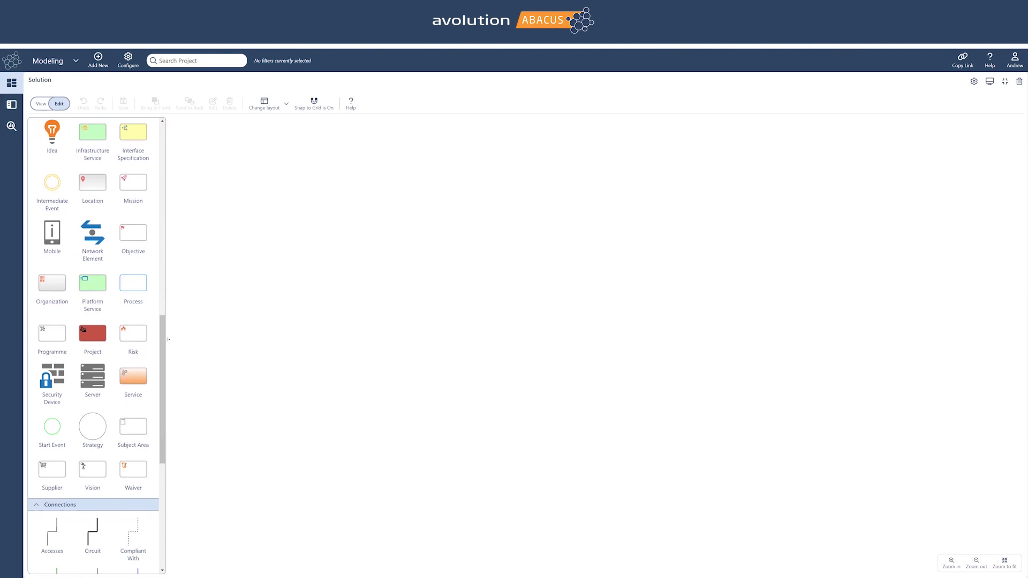
pyautogui.moveTo(162, 326); pyautogui.dragTo(159, 144)
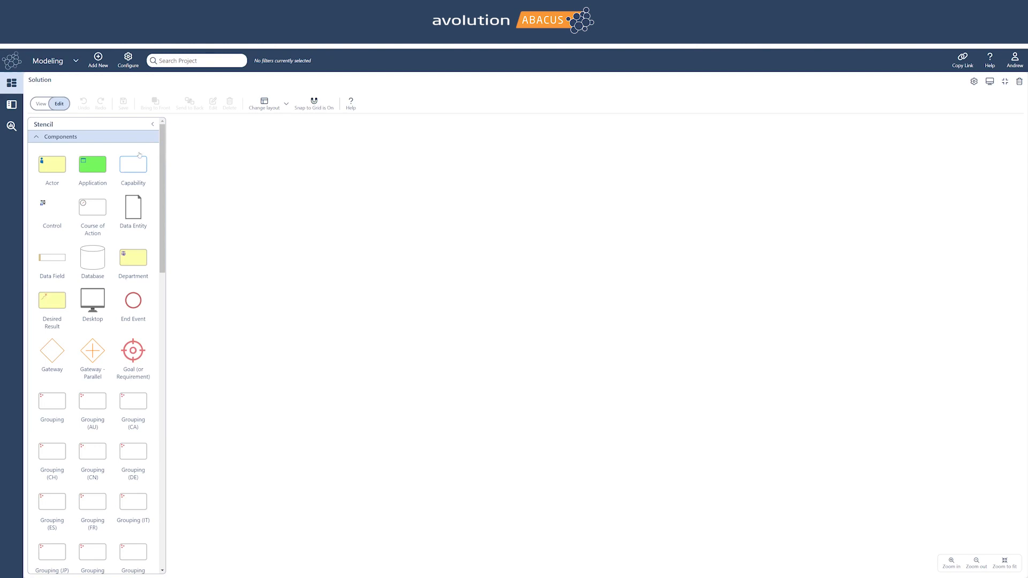
# Add an Application component to the Solution diagram by searching for erp and picking the existing ERP - HRM.
pyautogui.moveTo(92, 168); pyautogui.dragTo(425, 253)
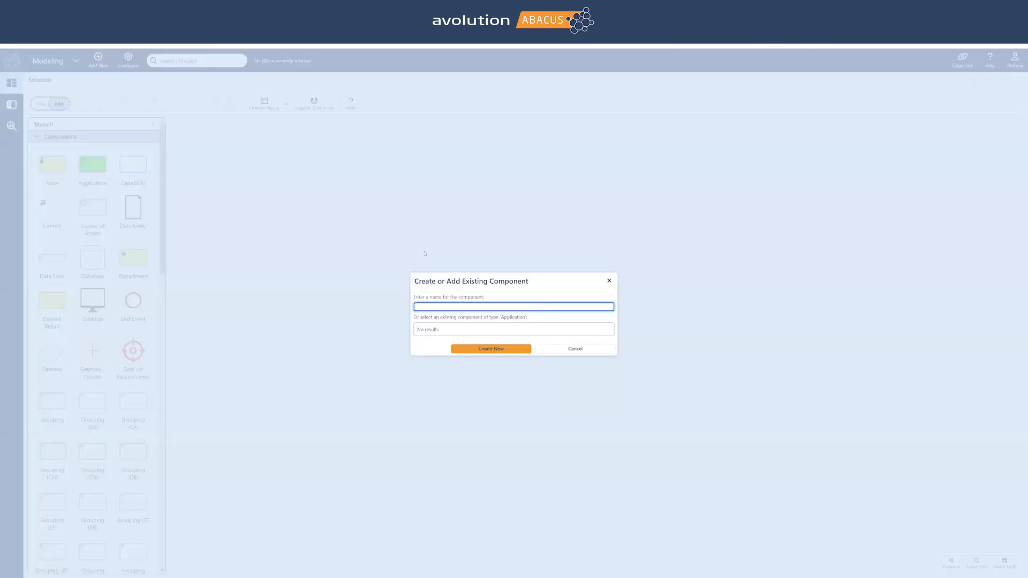
pyautogui.write('erp')
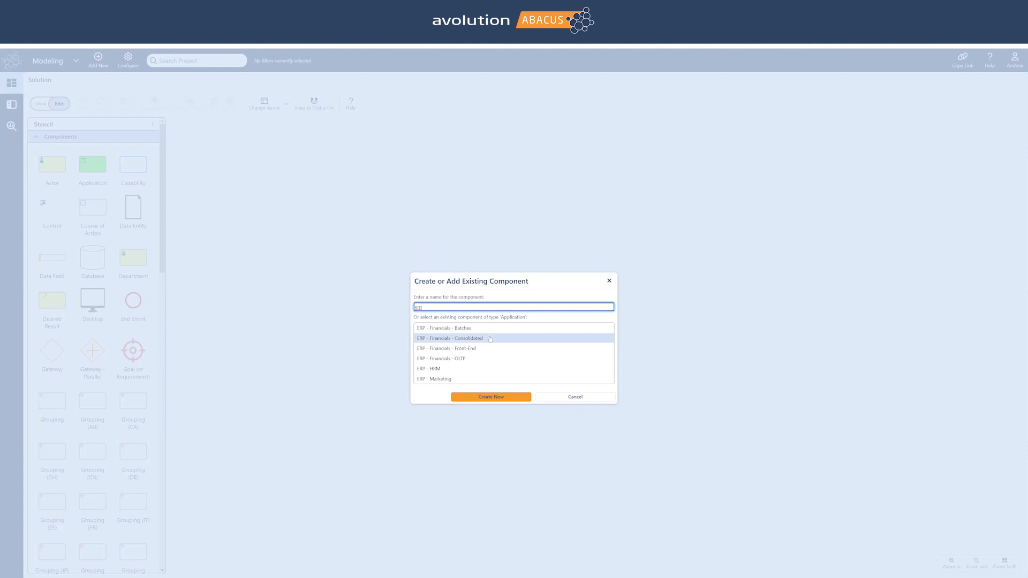
pyautogui.click(472, 369)
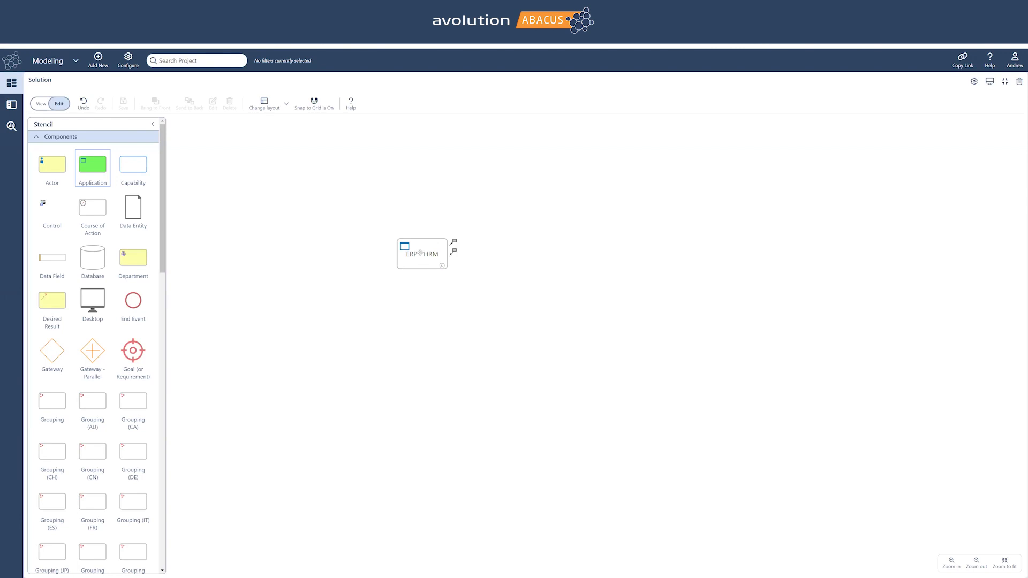
# View the details of the ERP - HRM application, examining its incoming and outgoing connections, attachments, properties and the diagrams it appears in.
pyautogui.rightClick(421, 253)
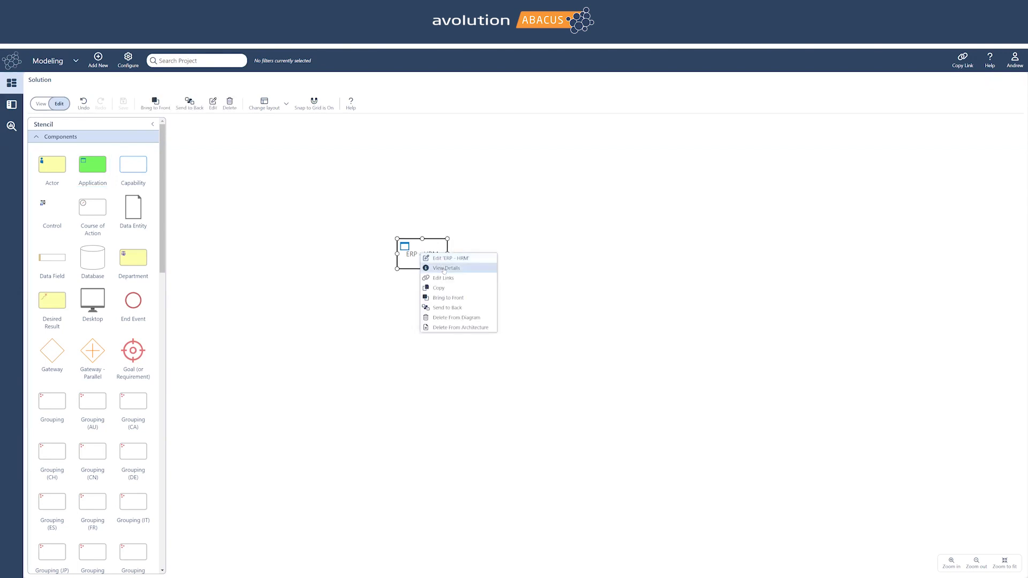
pyautogui.click(444, 268)
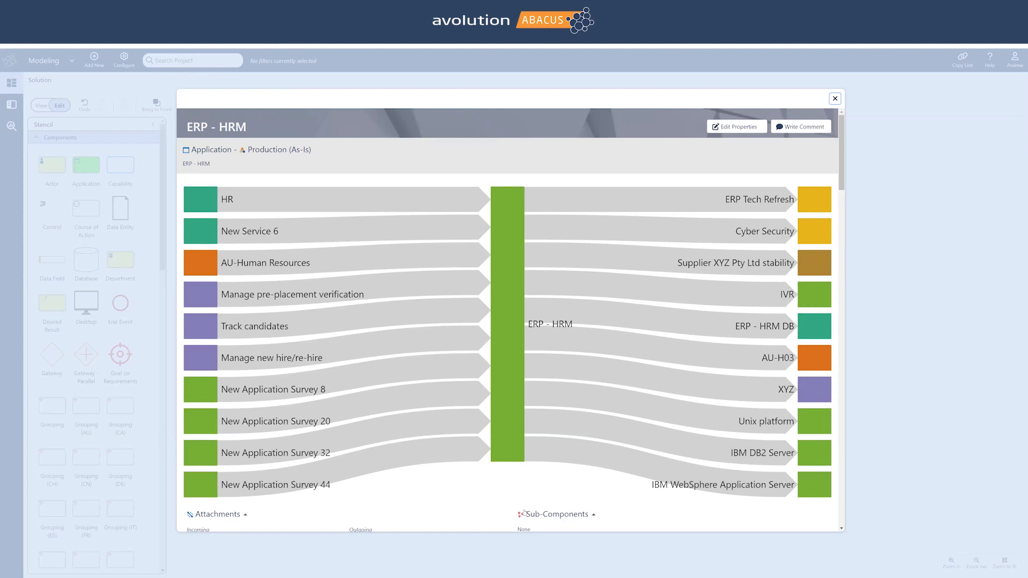
pyautogui.moveTo(506, 345)
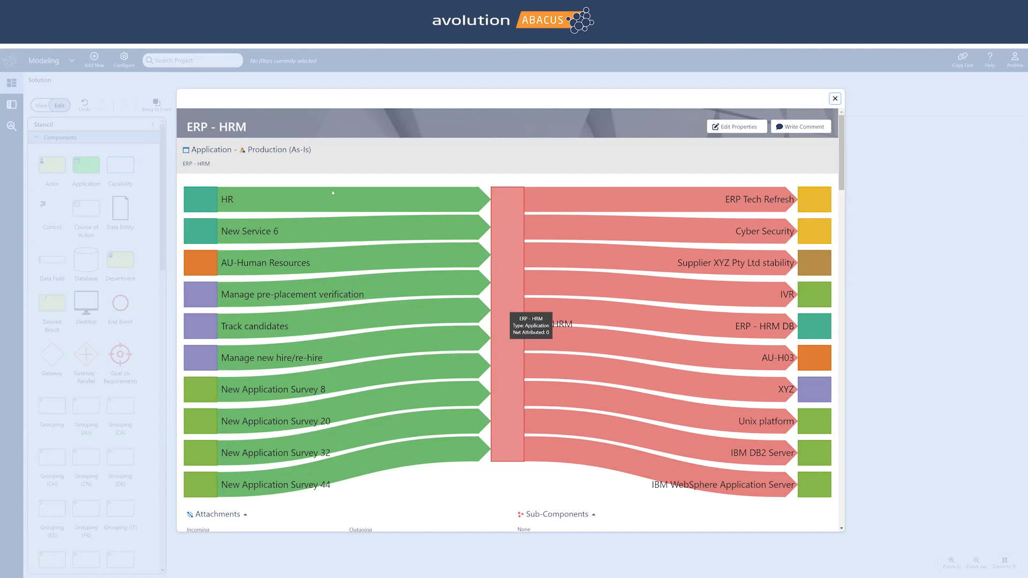
pyautogui.moveTo(183, 211)
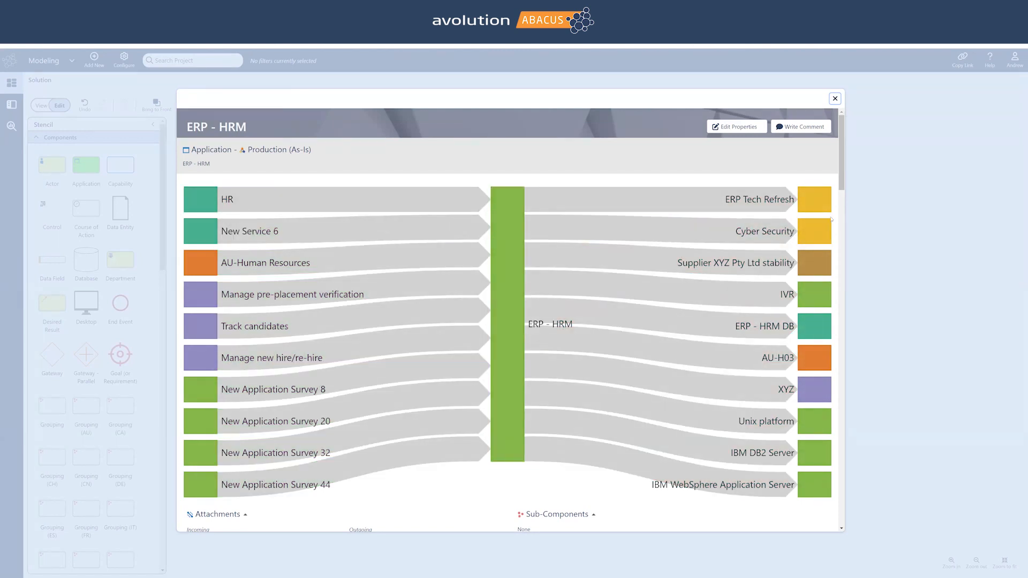
pyautogui.scroll(-7, 296, 308)
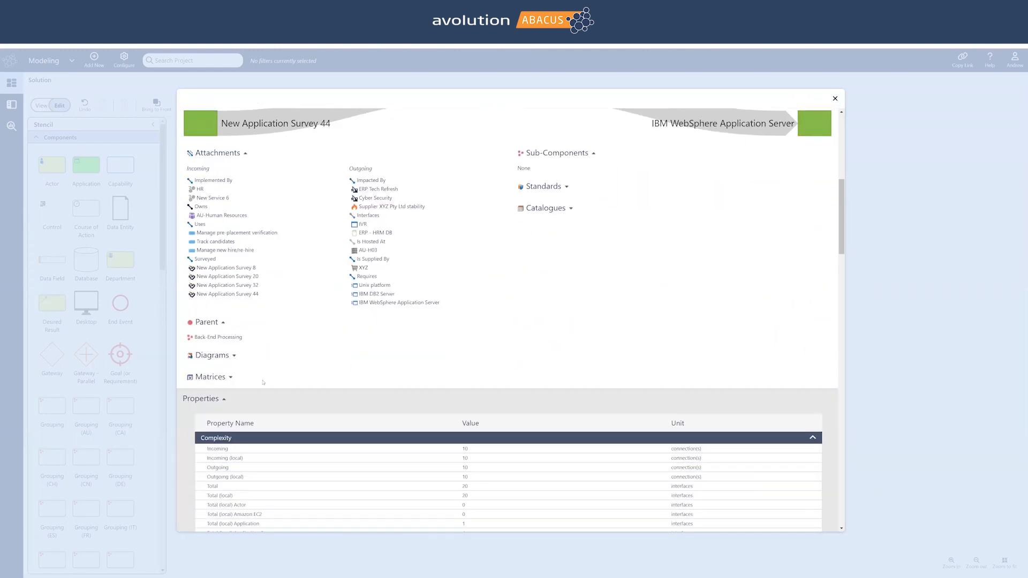
pyautogui.click(234, 356)
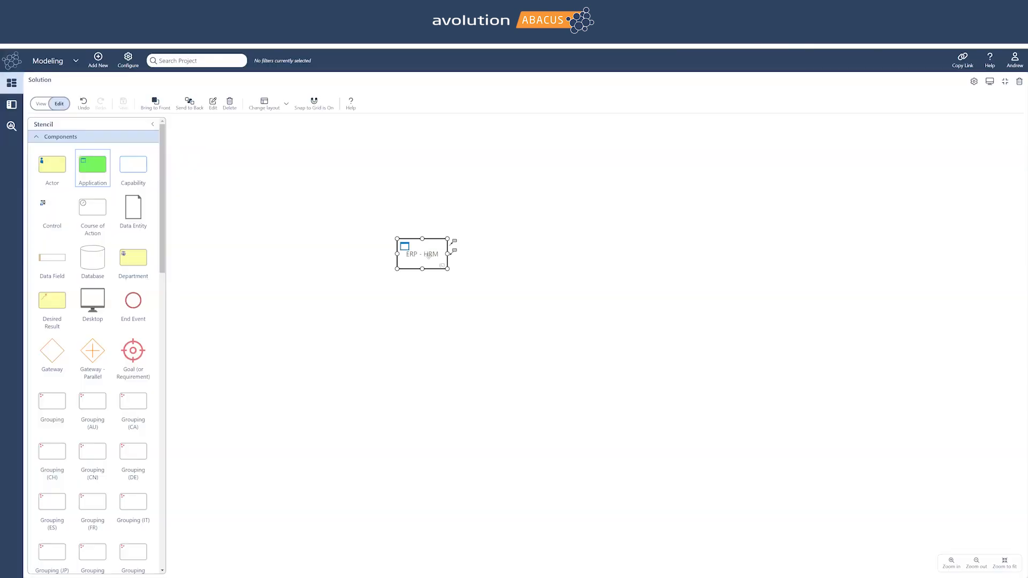
# Draw an outgoing connection from ERP - HRM to a free spot below it and attach it to a new Server as Is Hosted At.
pyautogui.moveTo(455, 249); pyautogui.dragTo(586, 314)
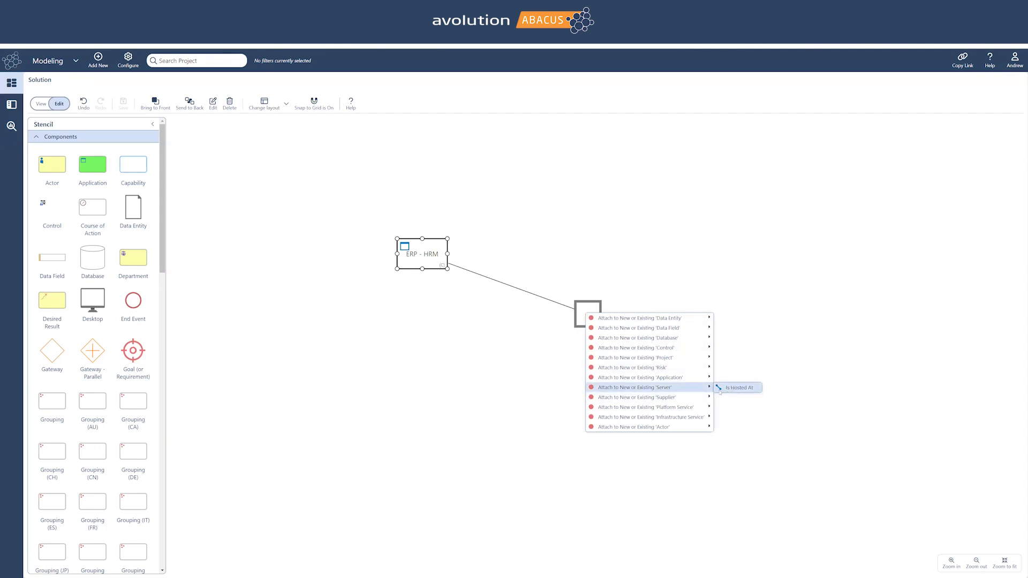
pyautogui.click(721, 389)
pyautogui.click(506, 351)
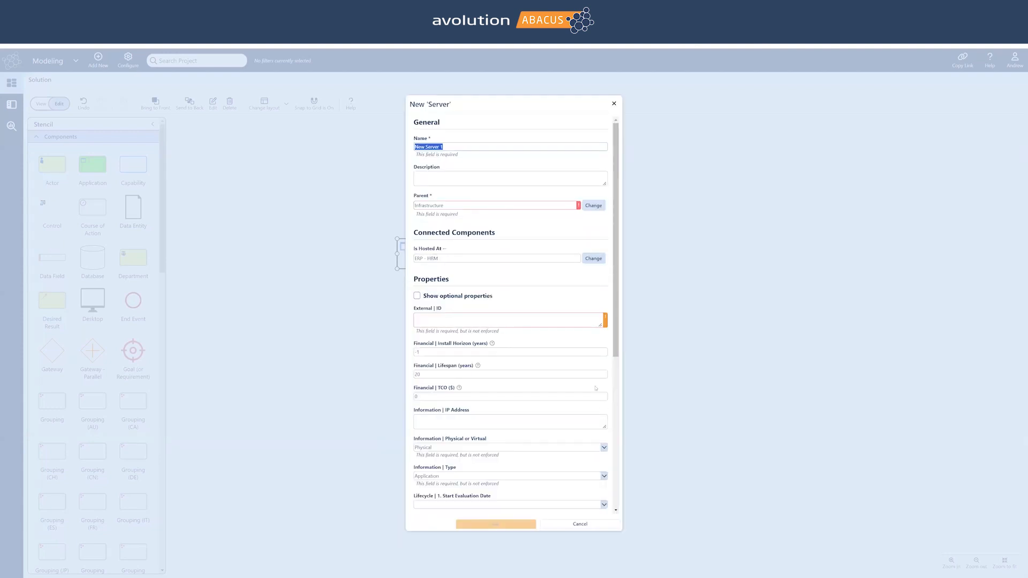
# Fill in the new server's required properties: External ID 1, Processors 1 and Speed 1 MHz.
pyautogui.scroll(-5, 595, 388)
pyautogui.scroll(-1, 595, 386)
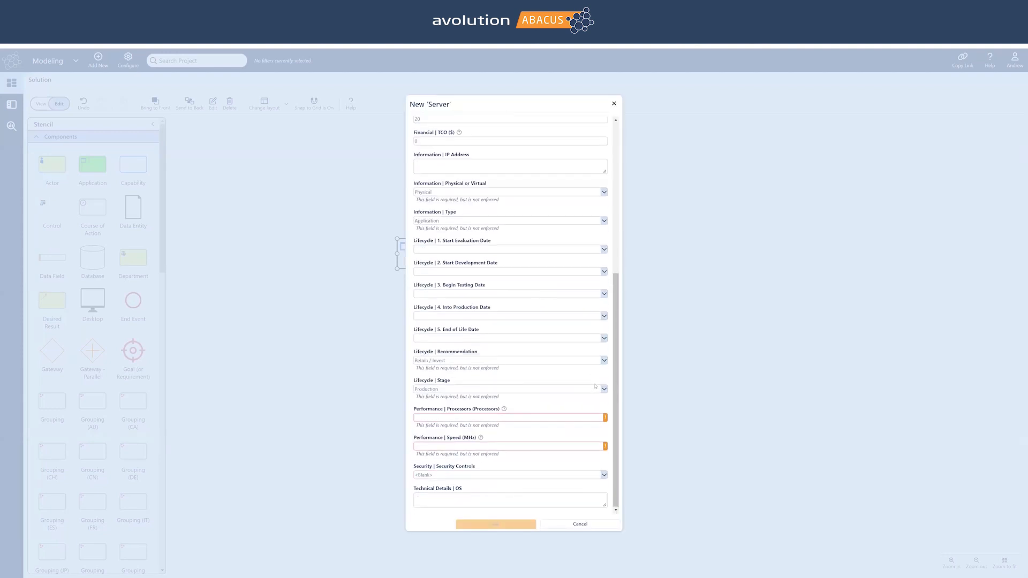
pyautogui.click(506, 418)
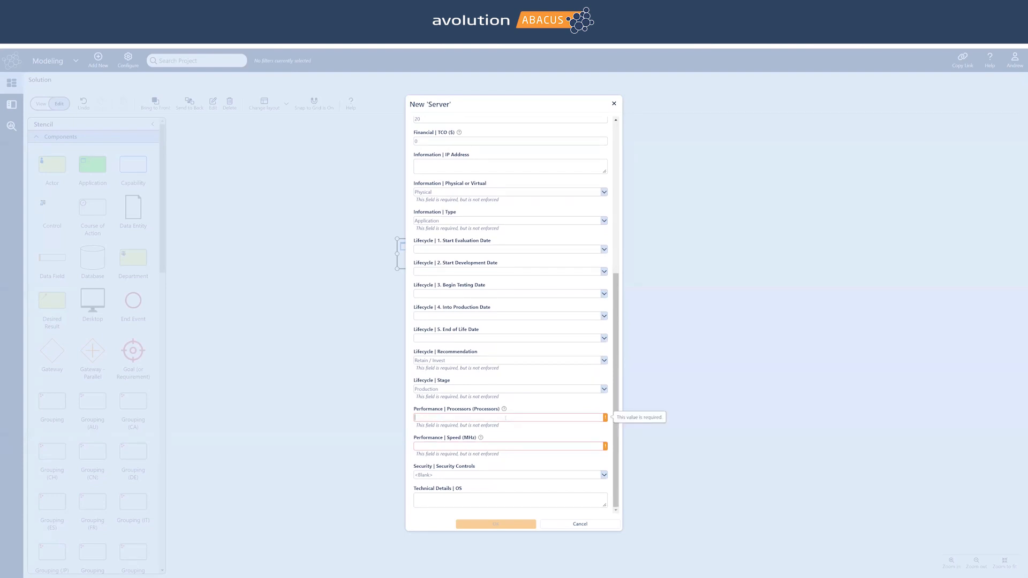
pyautogui.scroll(3, 480, 228)
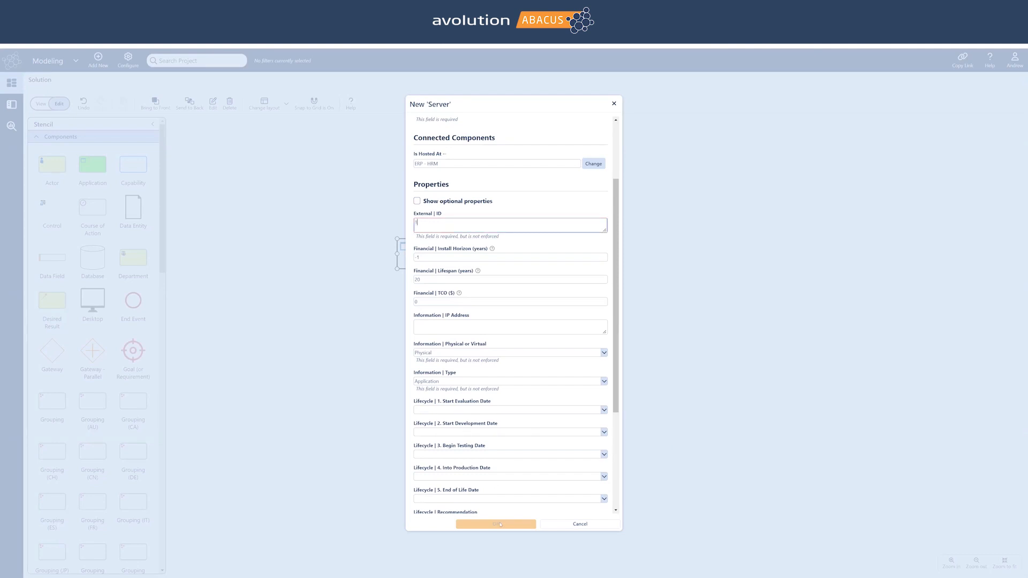
pyautogui.scroll(-3, 545, 484)
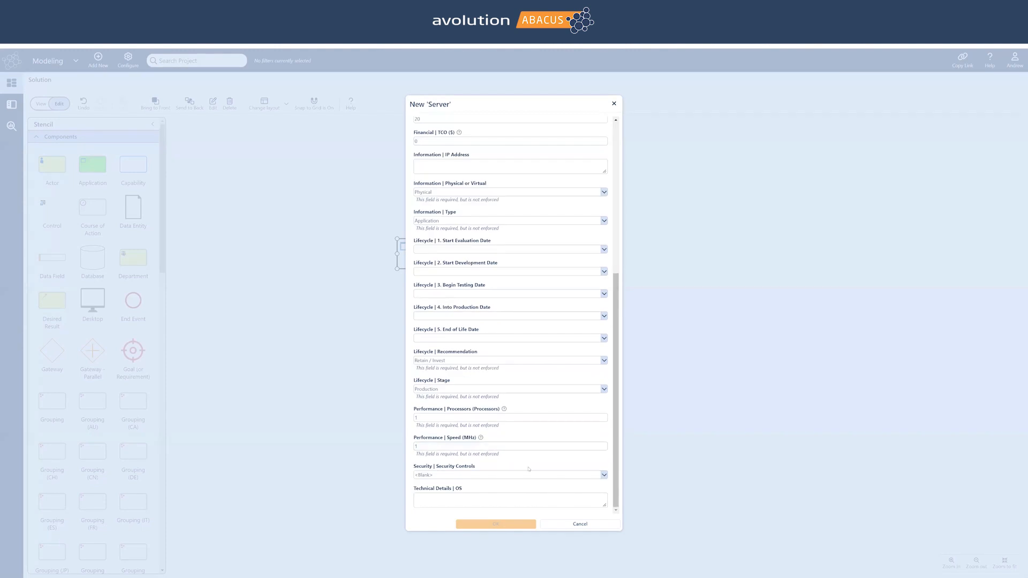
pyautogui.scroll(5, 529, 469)
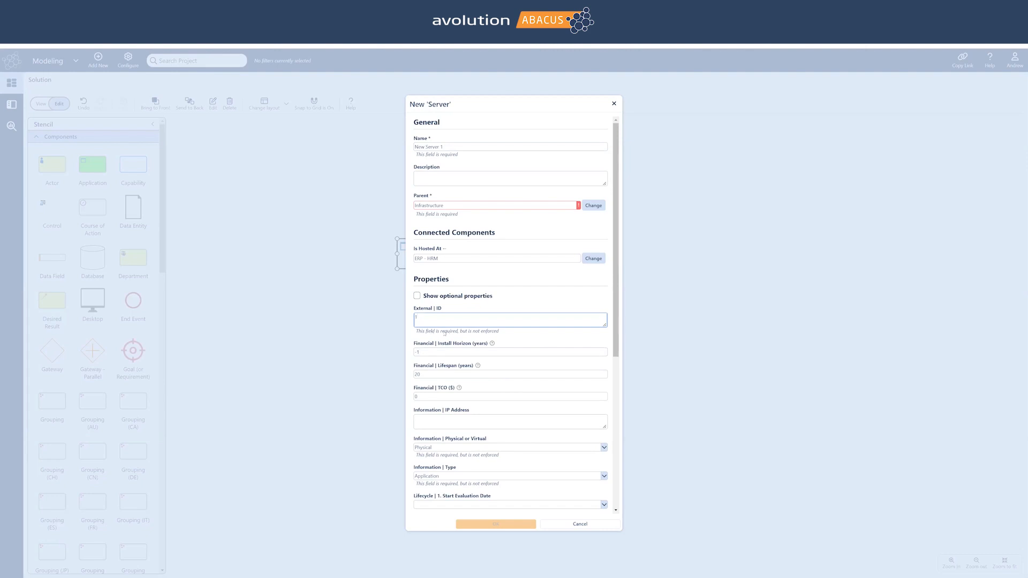
# Set the new server's parent to Sydney under Infrastructure, Asia-Pacific, Australia, and create the server.
pyautogui.click(590, 207)
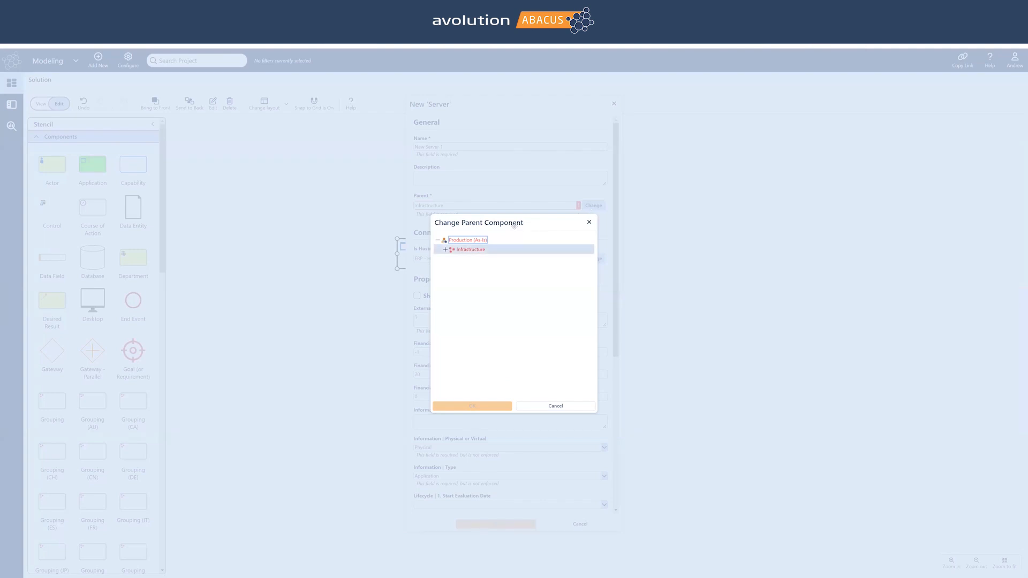
pyautogui.click(449, 252)
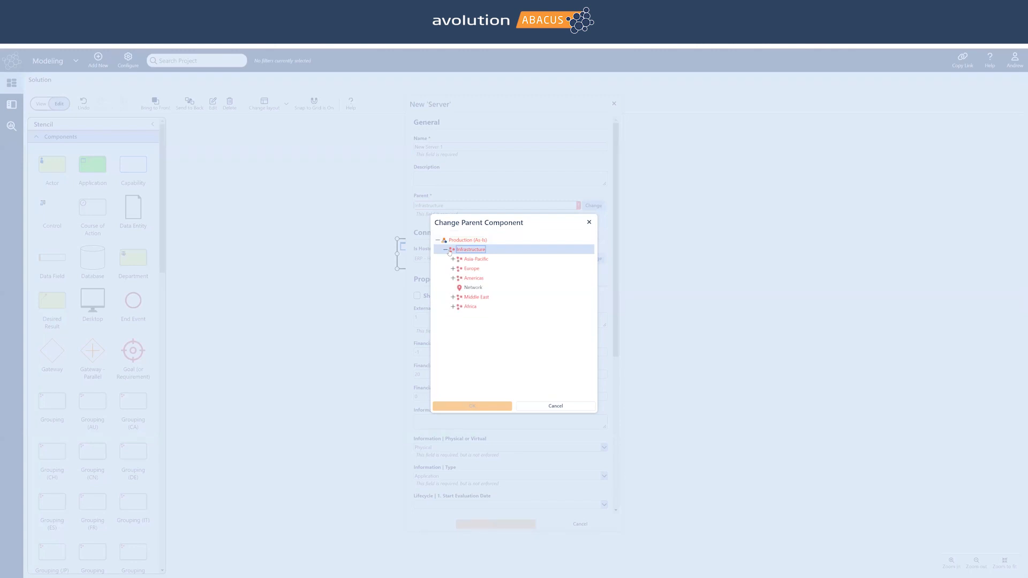
pyautogui.click(453, 259)
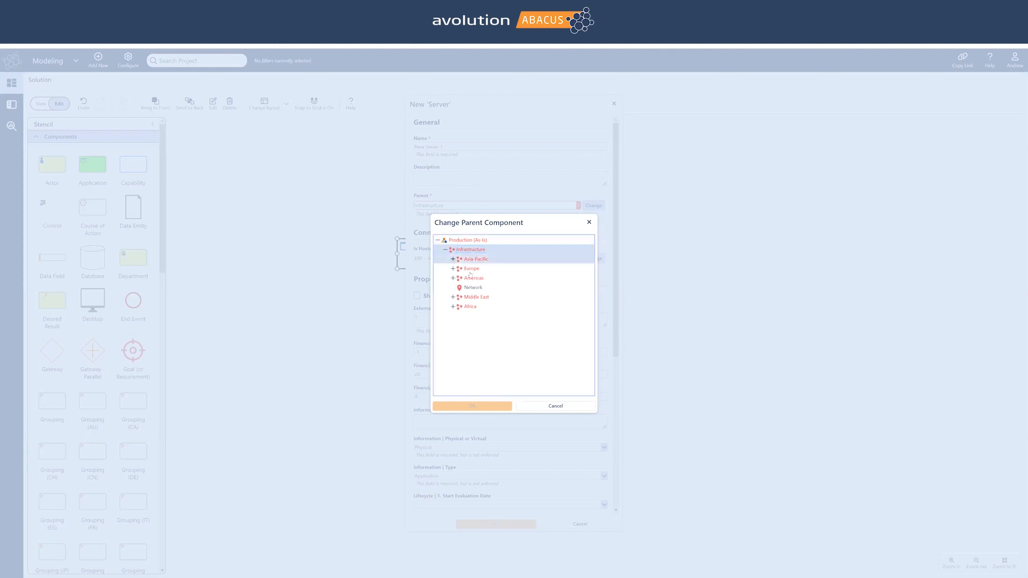
pyautogui.click(461, 268)
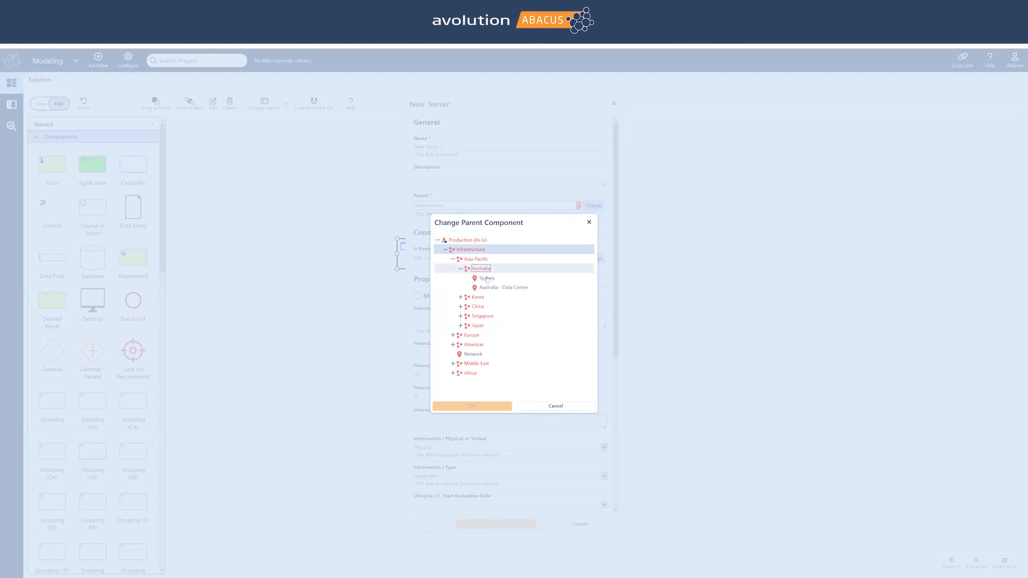
pyautogui.click(487, 279)
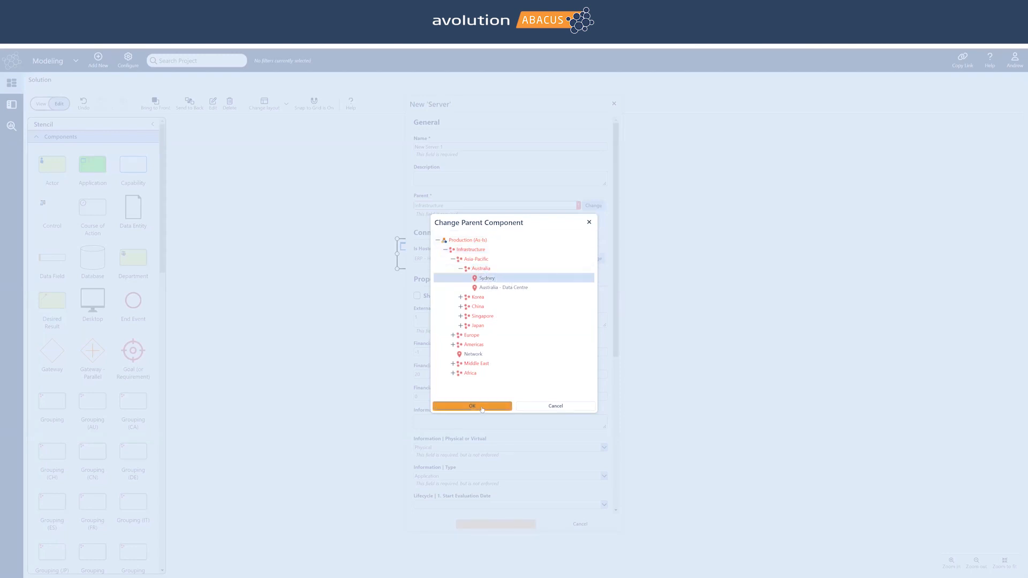
pyautogui.click(483, 408)
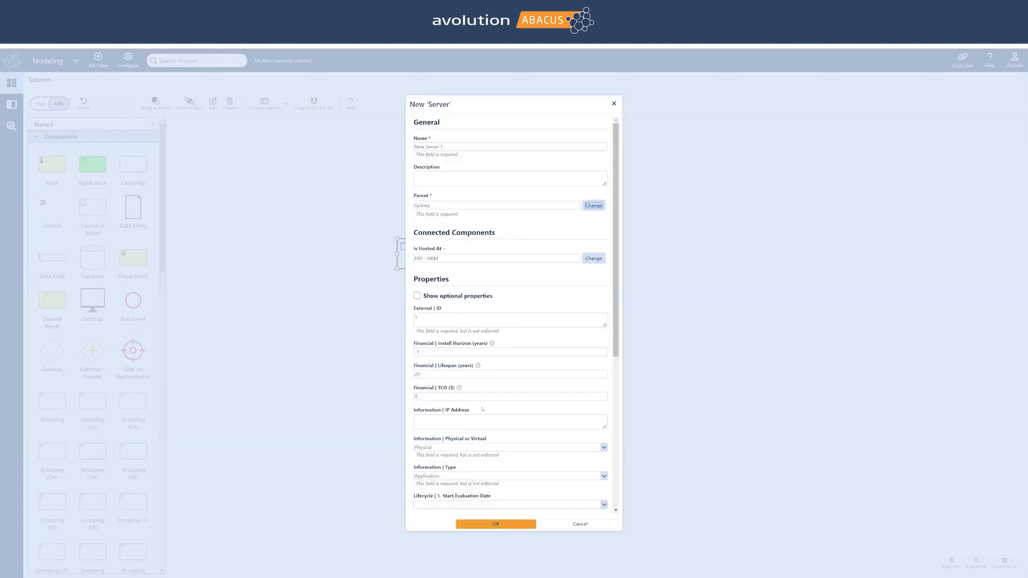
pyautogui.click(494, 524)
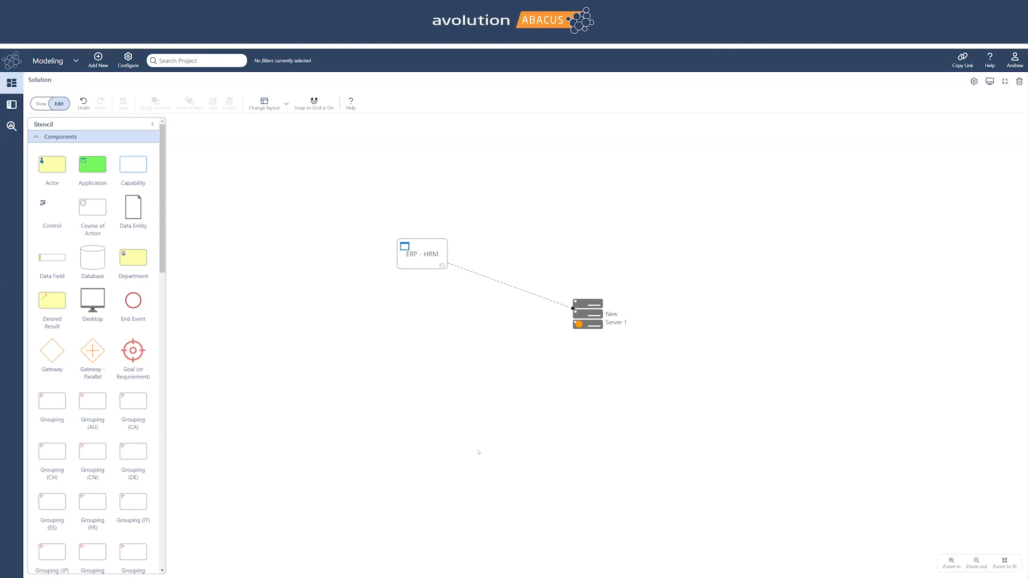
# Restore the maximized Solution diagram to its smaller size beside the process view.
pyautogui.click(435, 249)
pyautogui.click(596, 317)
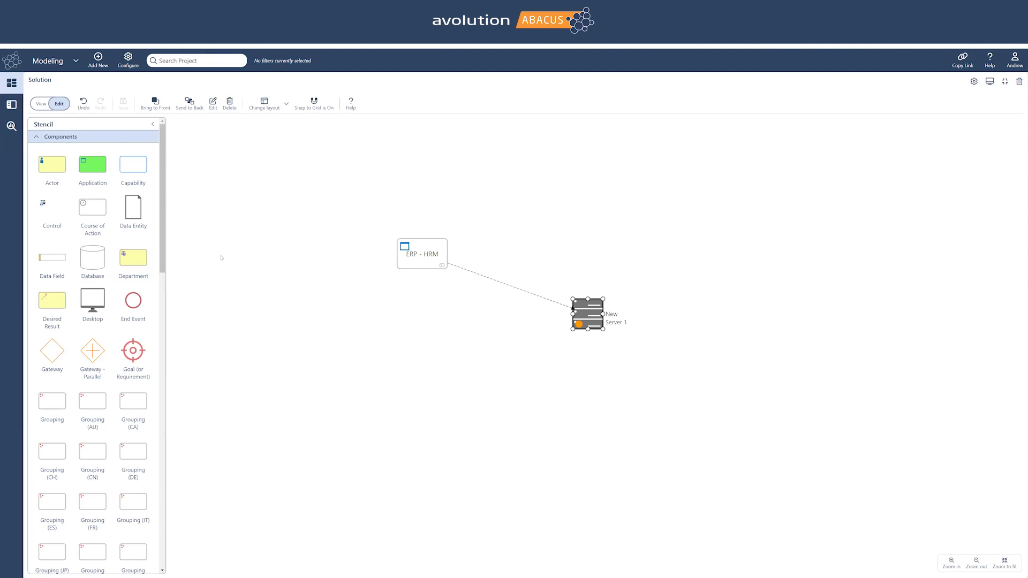
pyautogui.click(221, 257)
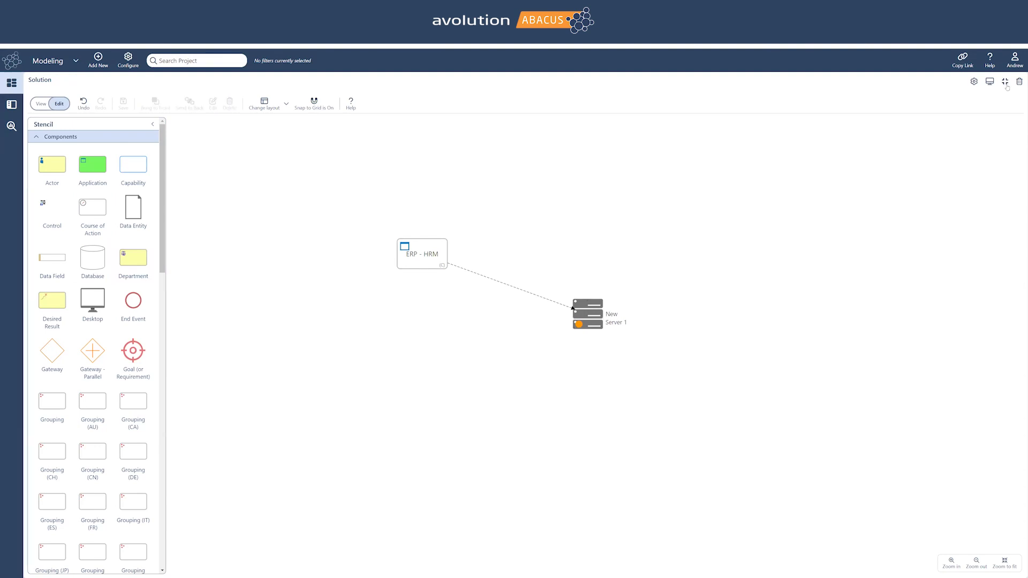
pyautogui.click(1005, 81)
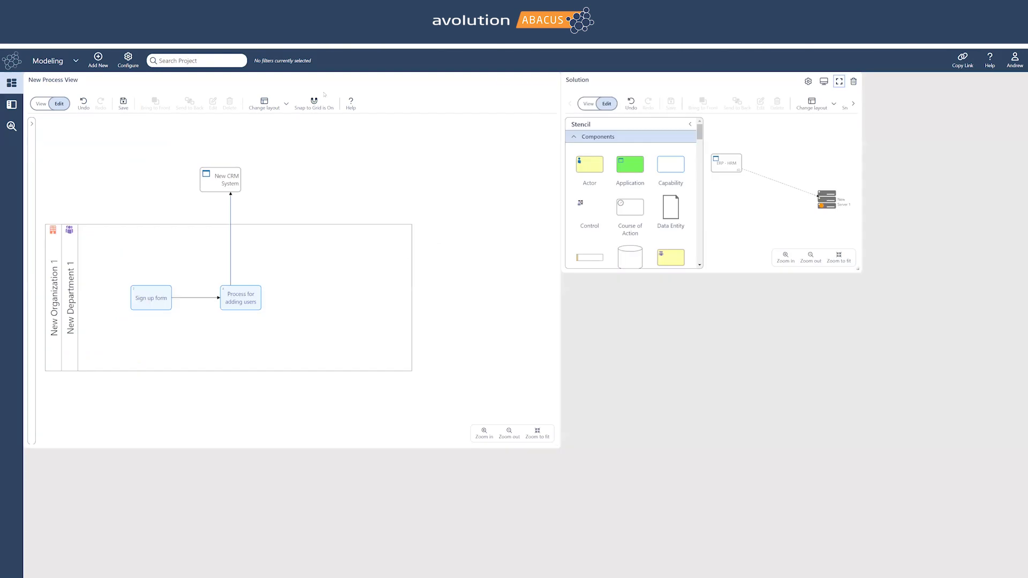
# Start a new diagram under the AWS architecture.
pyautogui.click(98, 60)
pyautogui.click(103, 83)
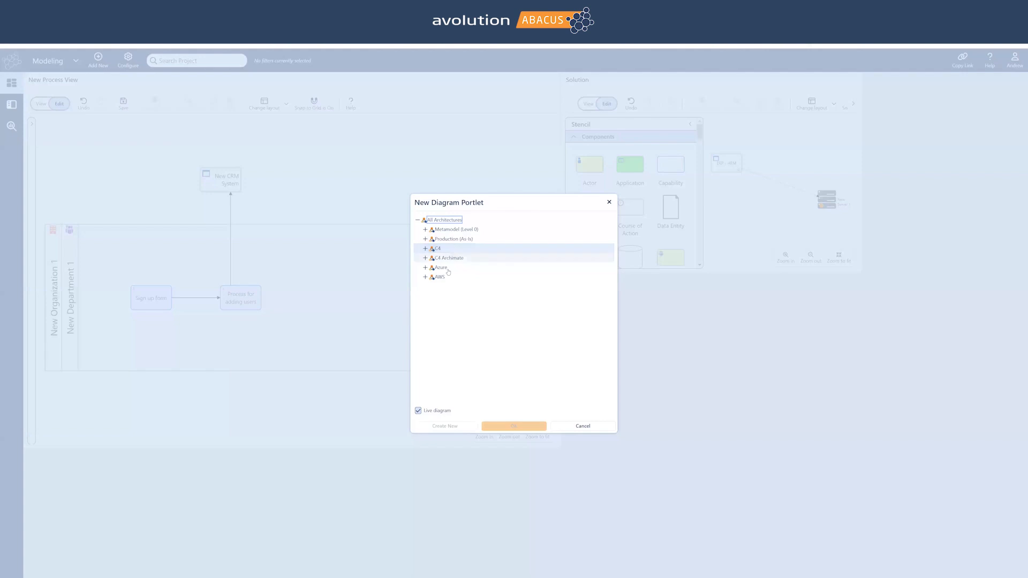
pyautogui.click(443, 268)
pyautogui.click(448, 278)
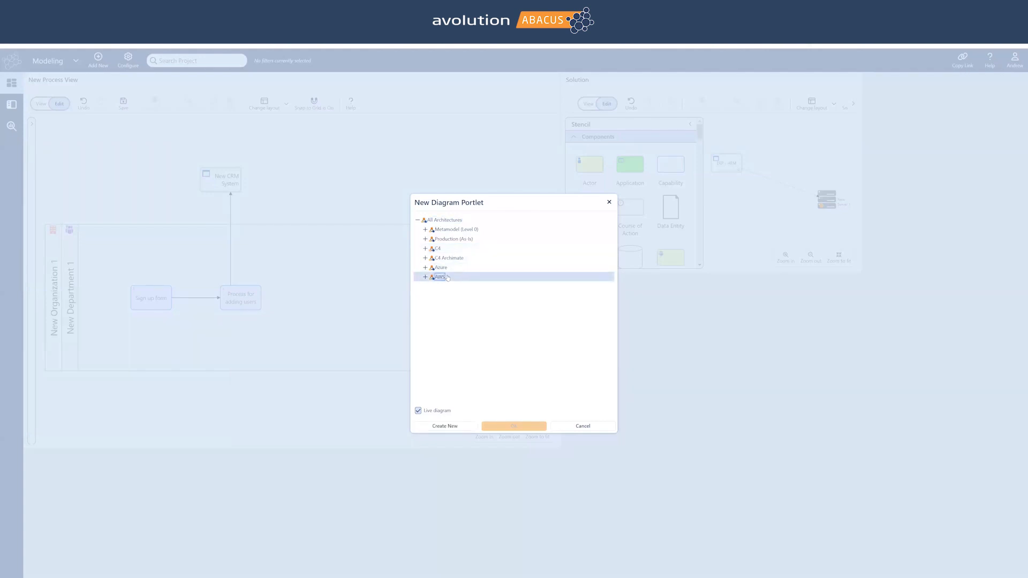
pyautogui.click(453, 427)
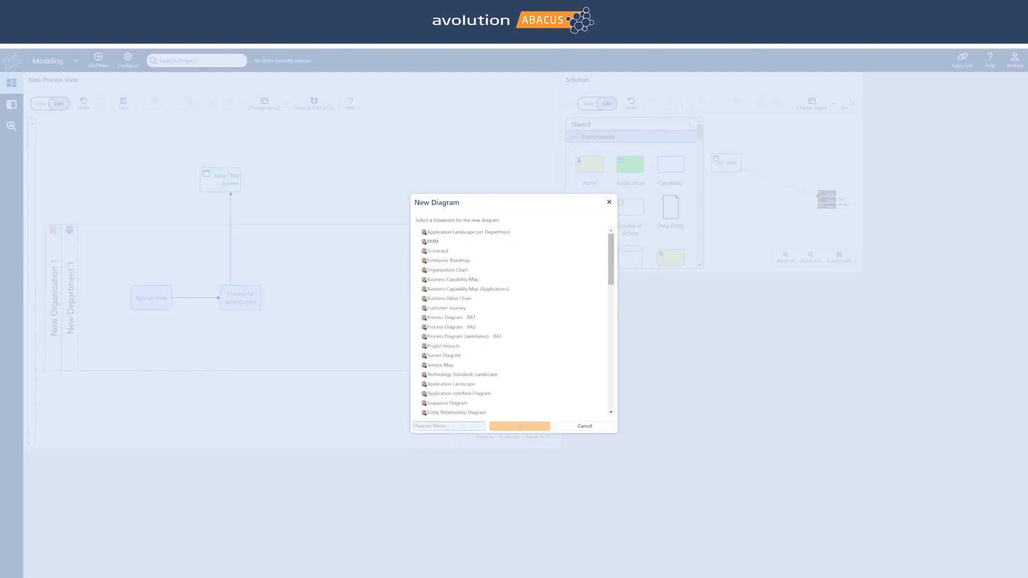
# Choose the AWS Deployment viewpoint, name the diagram New AWS and create it.
pyautogui.scroll(-10, 509, 338)
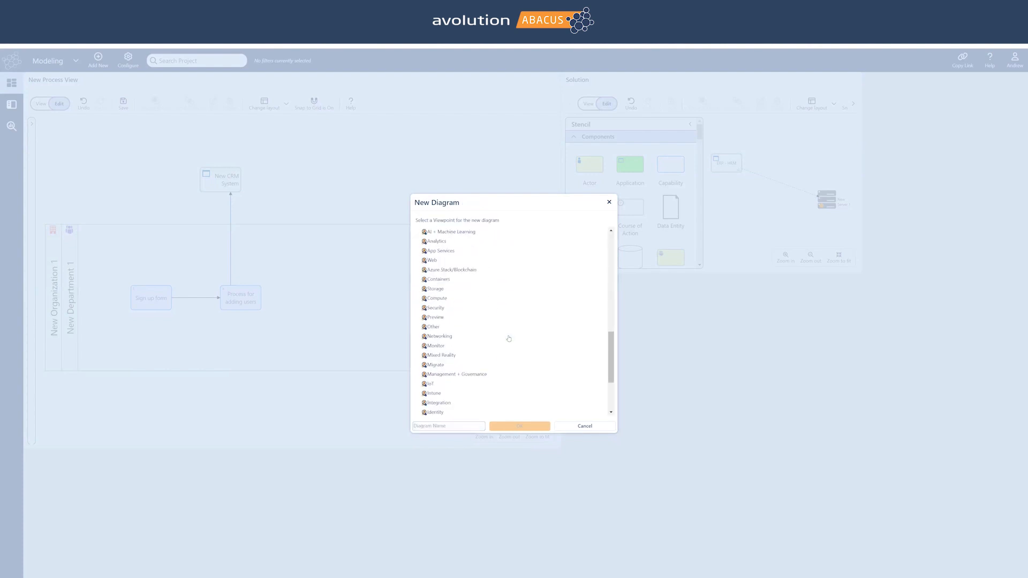
pyautogui.scroll(-3, 509, 339)
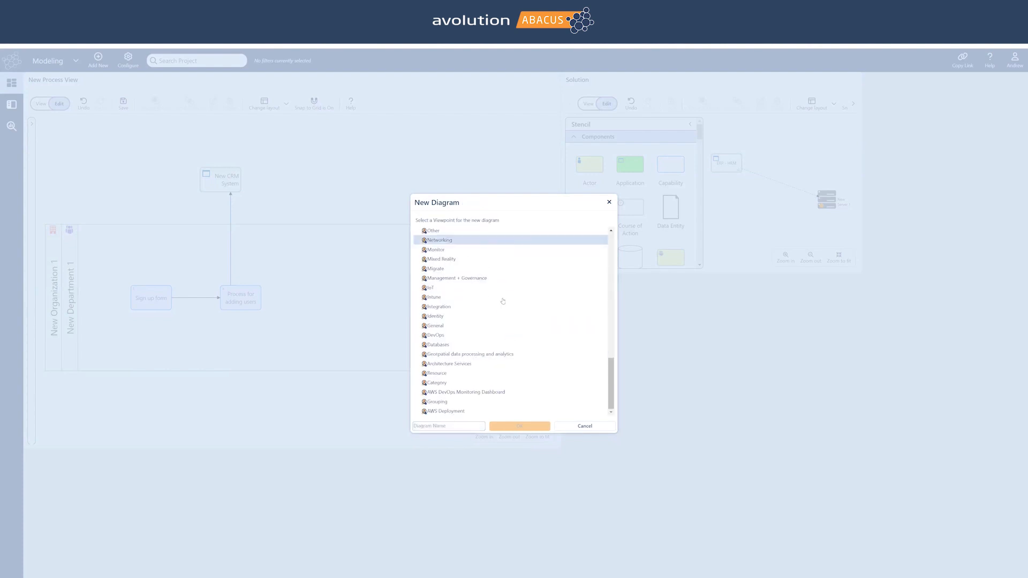
pyautogui.click(461, 412)
pyautogui.click(452, 426)
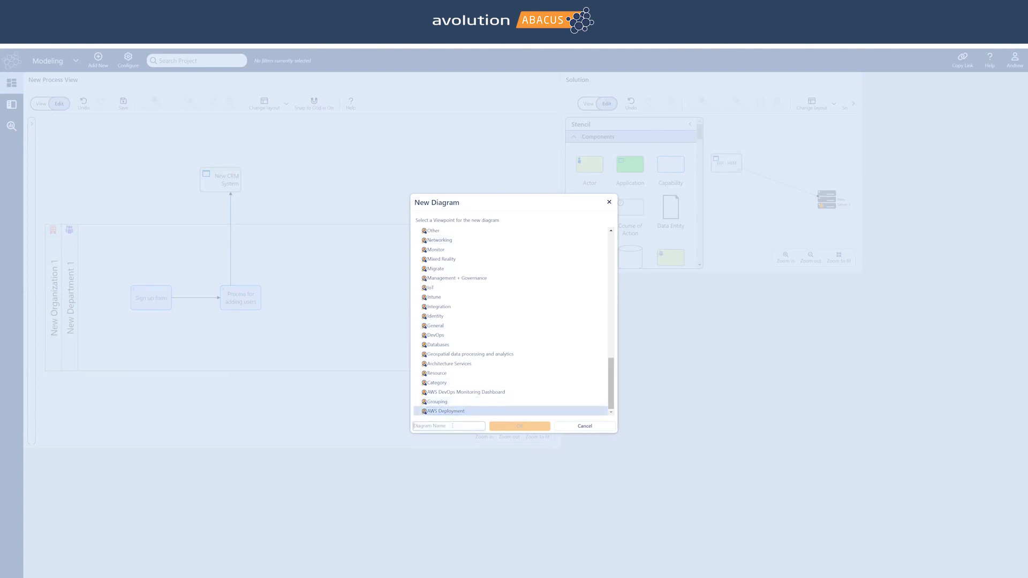
pyautogui.write('New AWS')
pyautogui.click(536, 426)
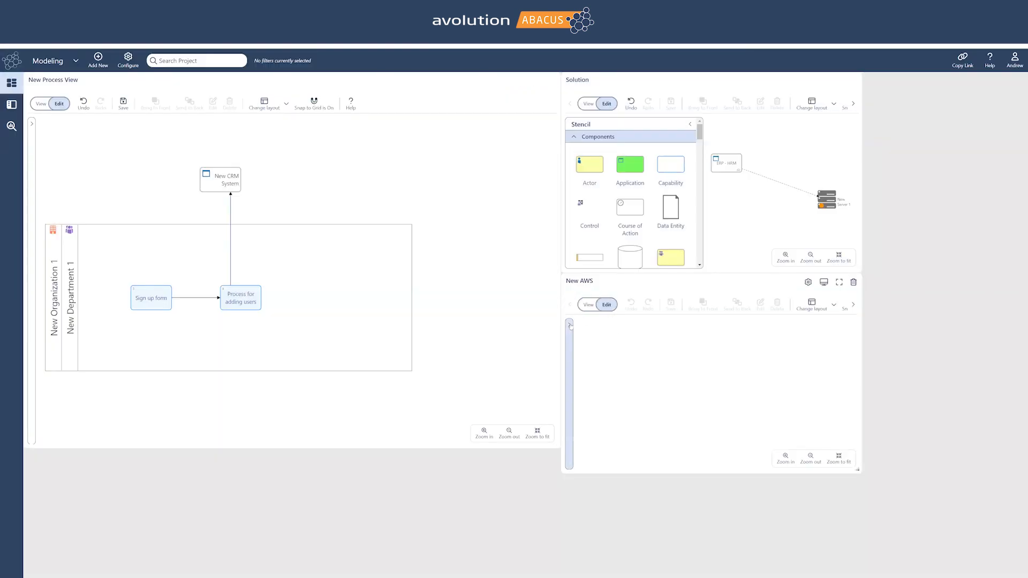
# Expand the stencil of the New AWS diagram and browse its available Amazon component types.
pyautogui.click(570, 325)
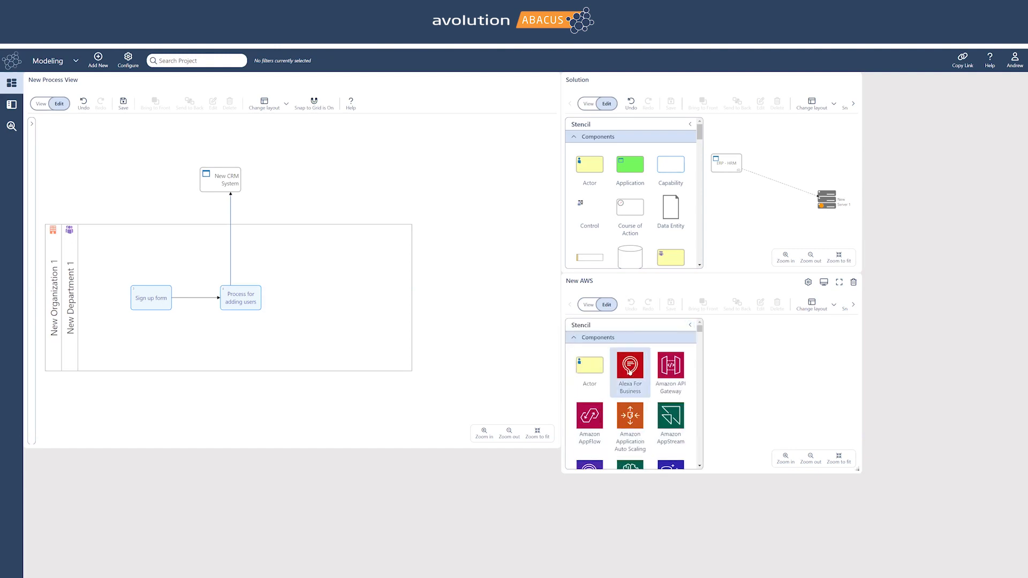
pyautogui.scroll(-5, 630, 373)
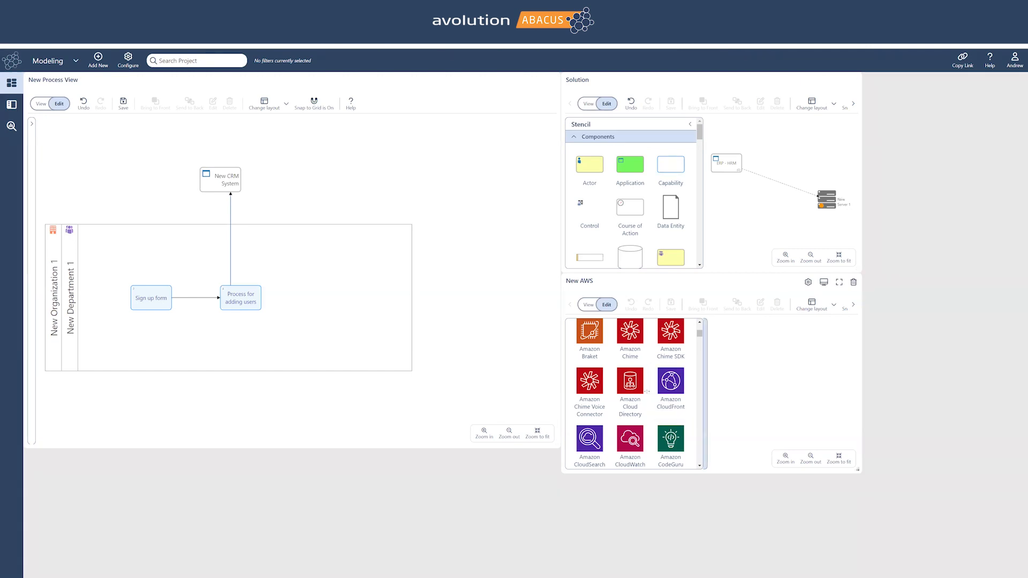
pyautogui.scroll(-3, 649, 394)
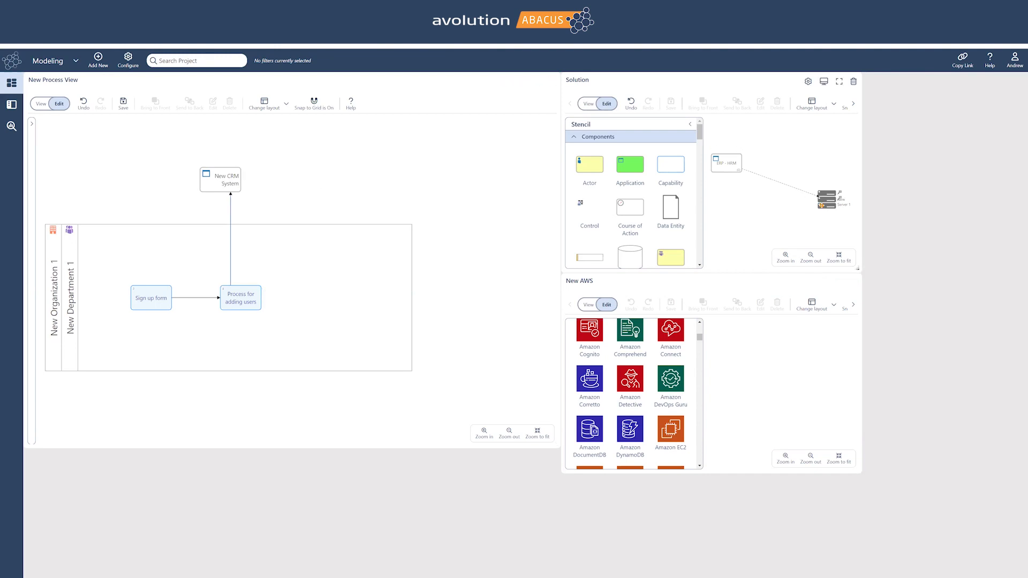
pyautogui.moveTo(820, 200)
# Add the existing C4 Context (L1) diagram from the C4 architecture to the dashboard and maximize it.
pyautogui.click(104, 64)
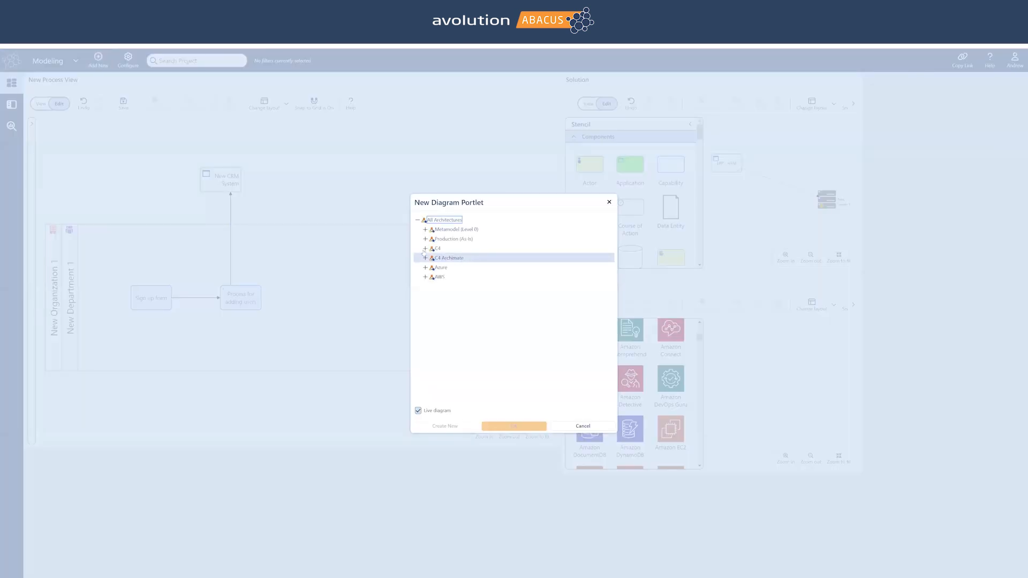
pyautogui.click(431, 249)
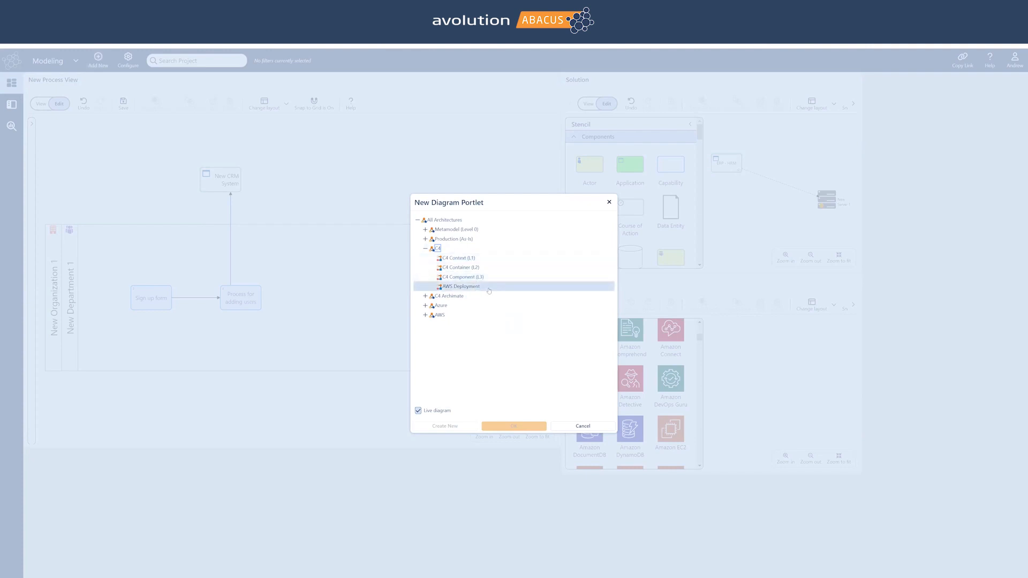
pyautogui.click(461, 262)
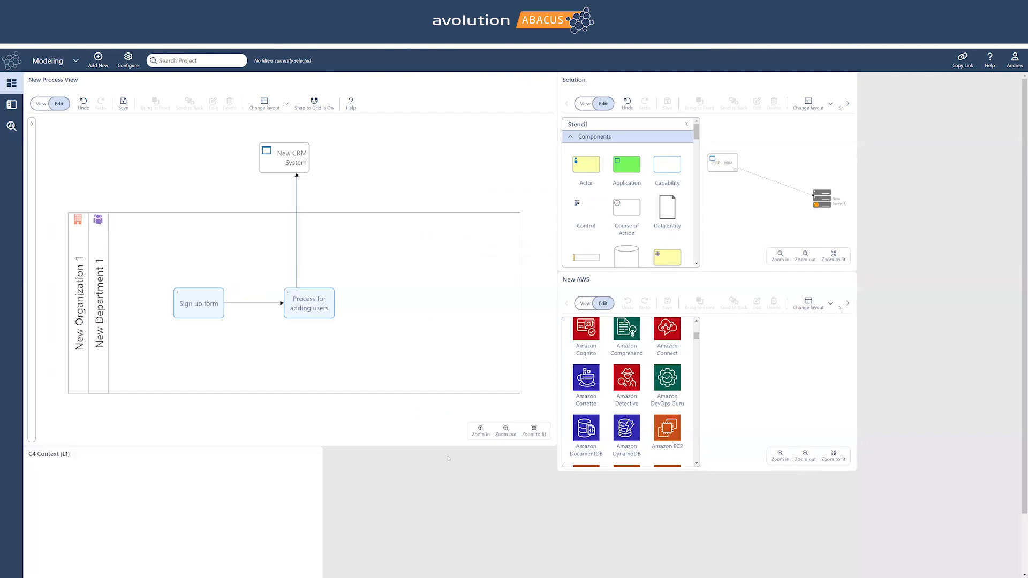
pyautogui.moveTo(302, 459)
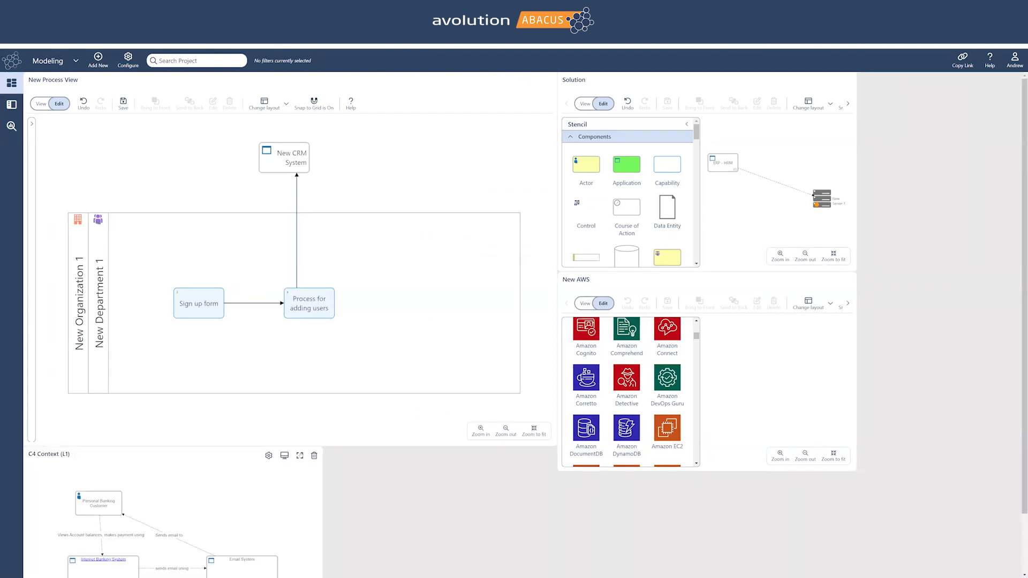
pyautogui.click(301, 456)
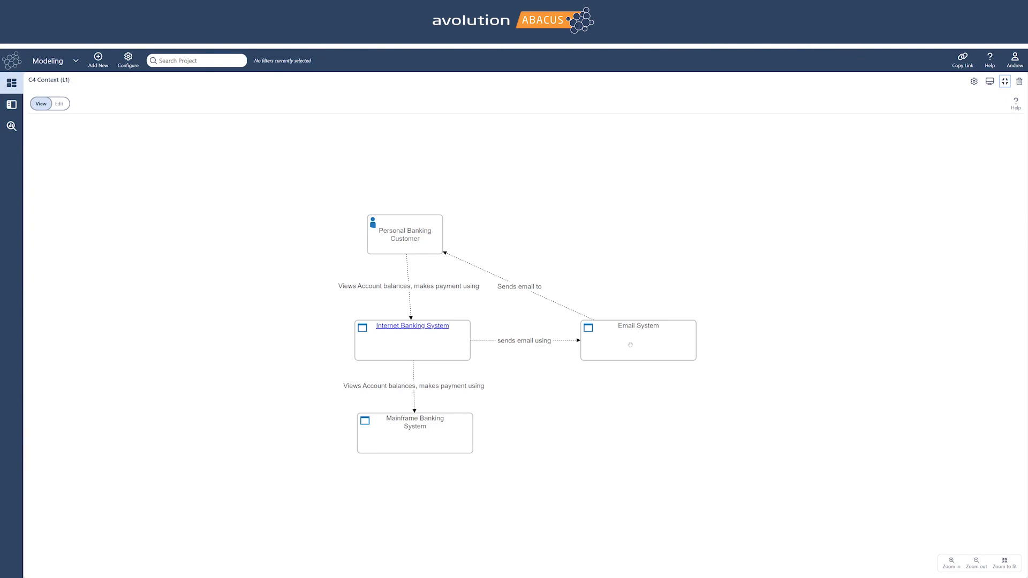
# Drill down through Internet Banking System to the API Application's component diagram and switch it to edit mode.
pyautogui.click(424, 330)
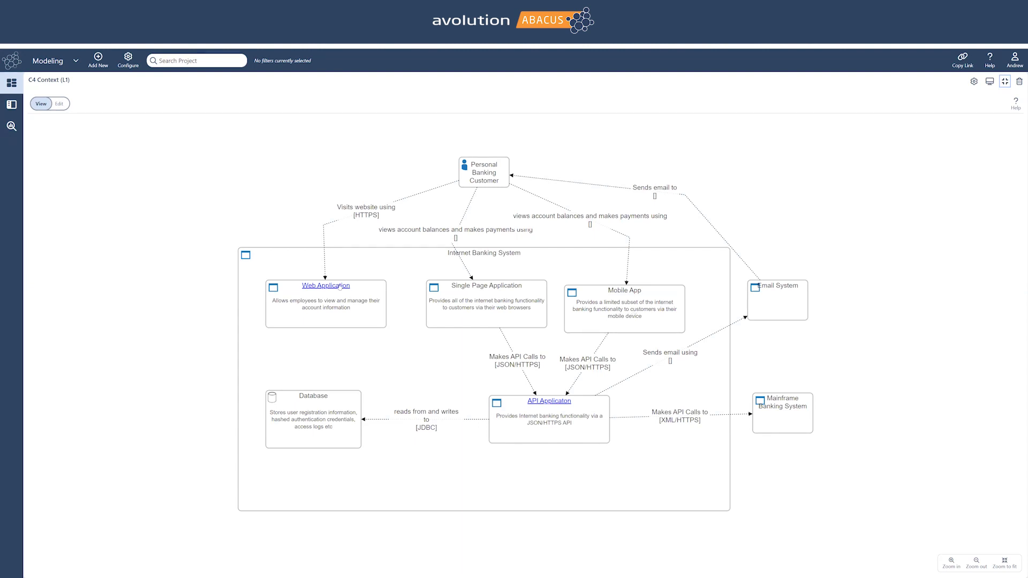
pyautogui.click(339, 287)
pyautogui.click(579, 427)
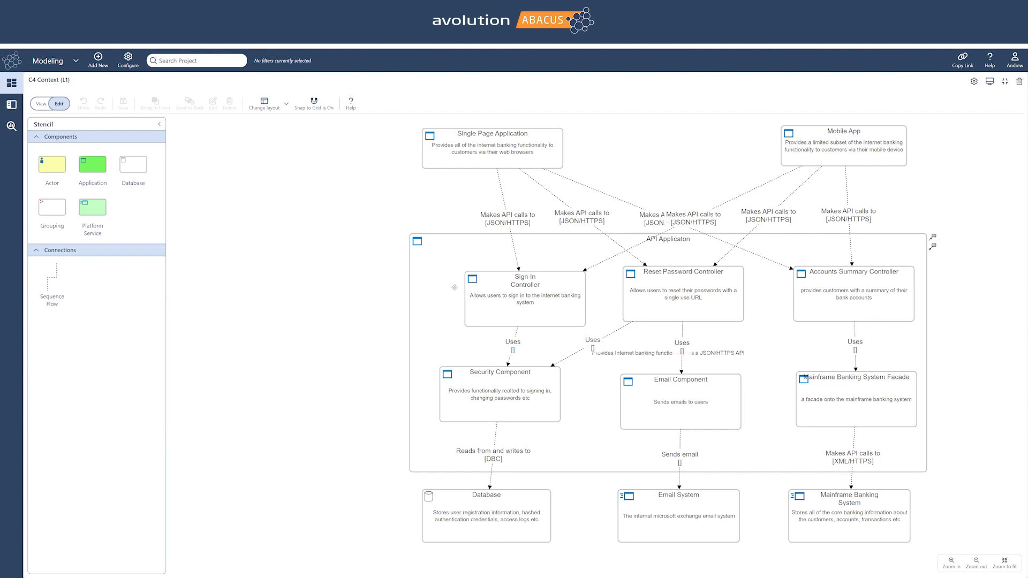
pyautogui.moveTo(493, 302)
pyautogui.mouseDown()
pyautogui.moveTo(505, 306)
pyautogui.moveTo(465, 290)
pyautogui.moveTo(491, 301)
pyautogui.mouseUp()
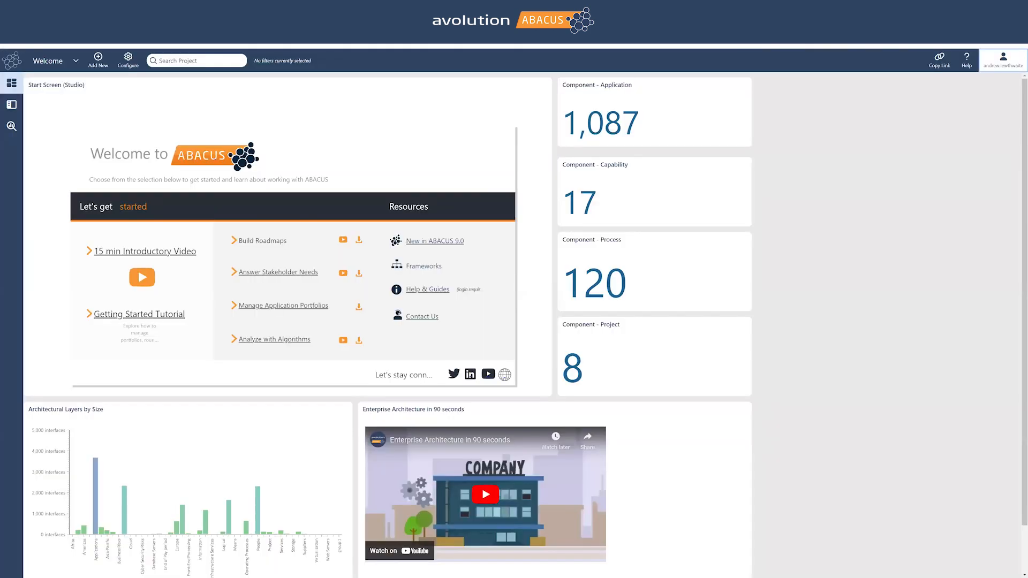
# Open the project Browser from the Welcome dashboard.
pyautogui.click(12, 104)
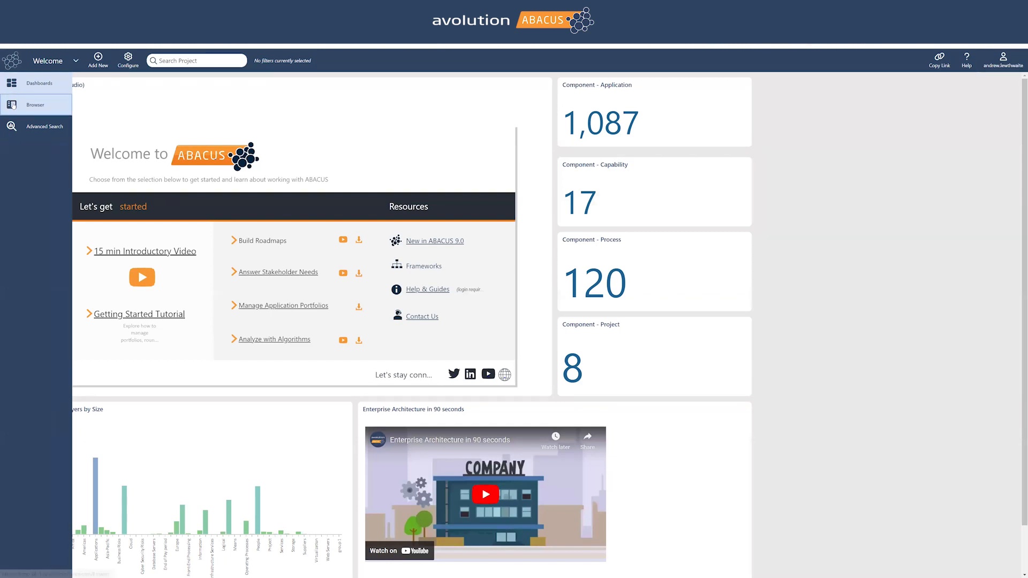